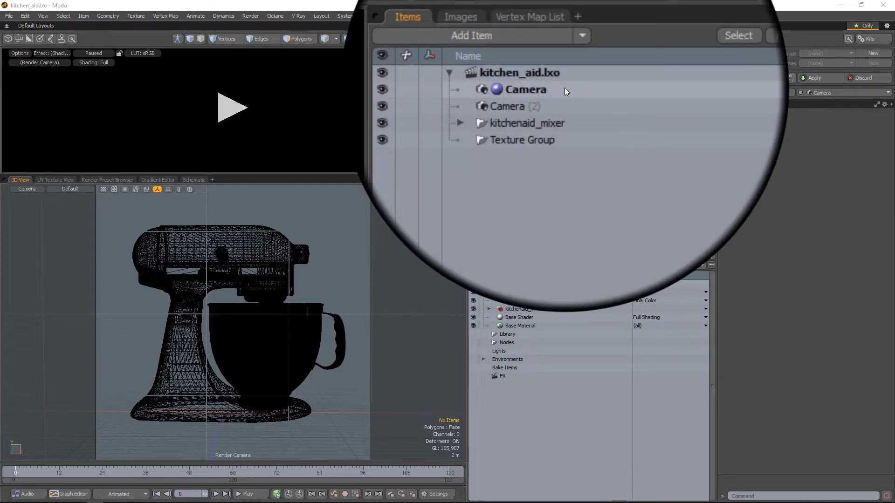
Set the first Camera item as the render camera and show the 3D view through the Render Camera.
right_click(564, 89)
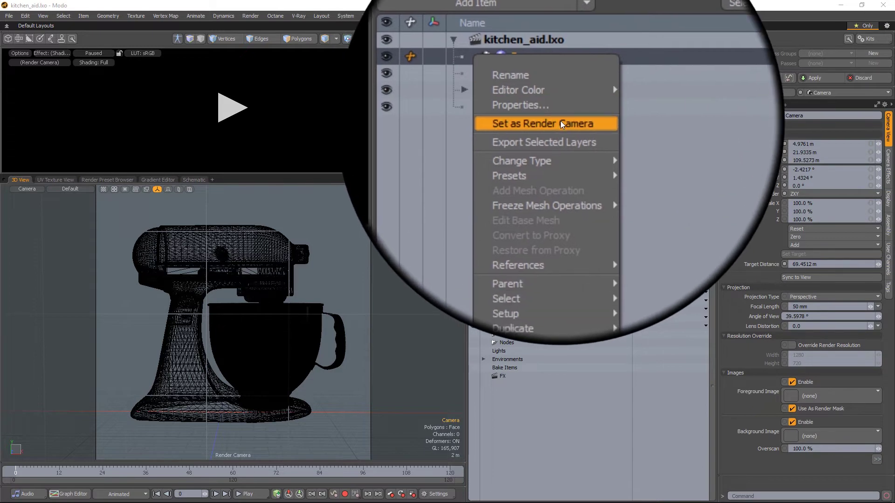
click(560, 121)
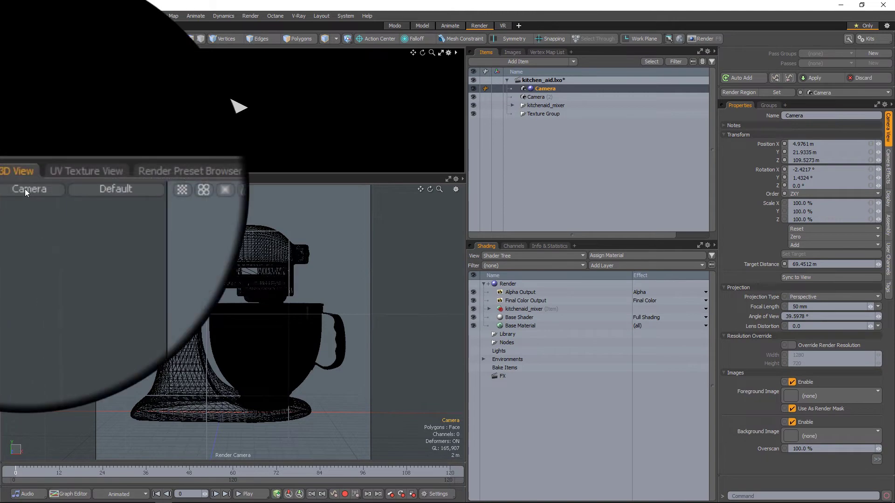
click(24, 189)
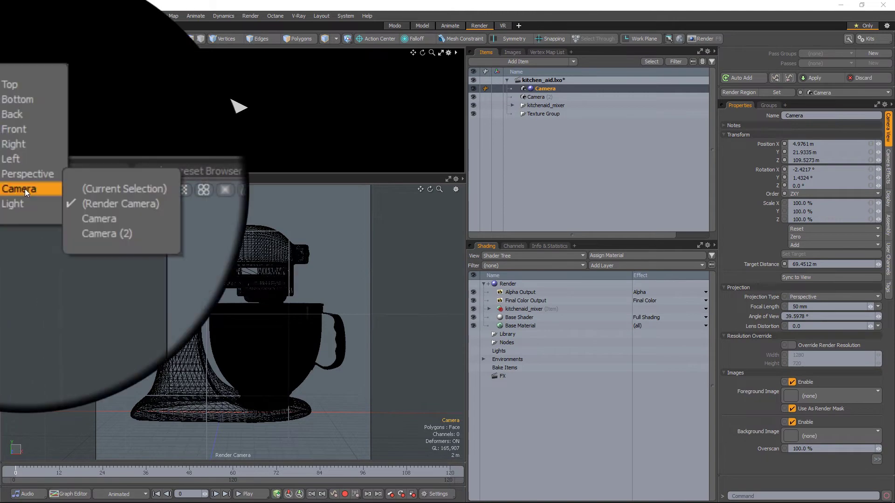
click(78, 196)
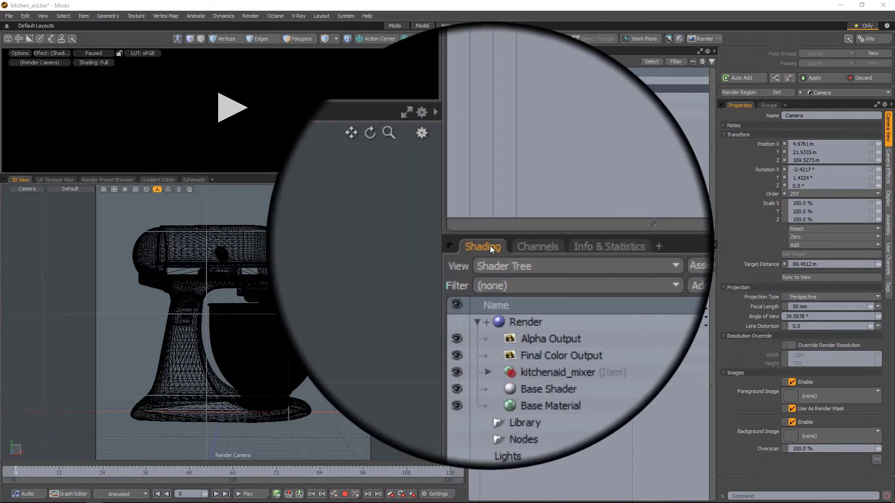
Start an HDR Light Studio connection for Environment (2) with Modo as the renderer.
click(510, 359)
click(482, 359)
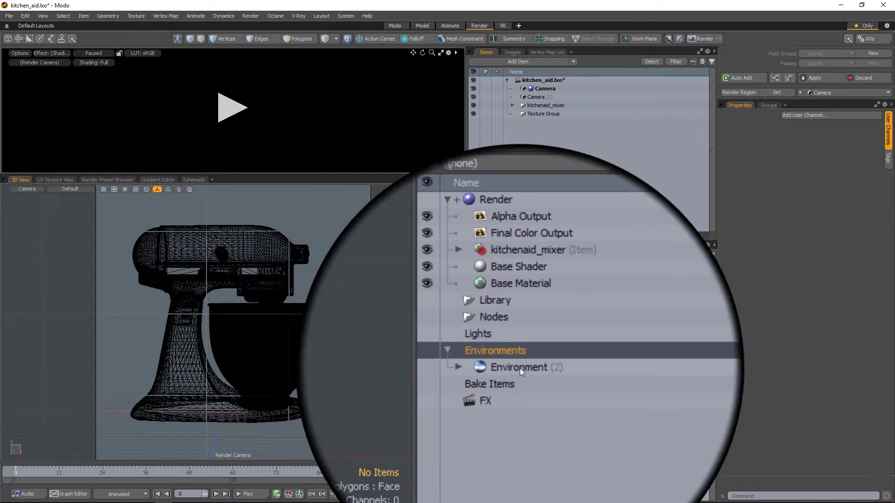
click(519, 368)
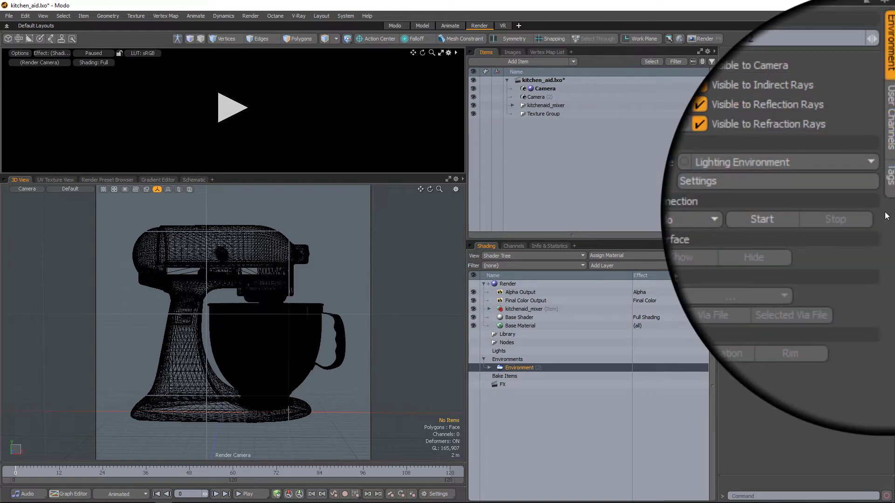
click(795, 214)
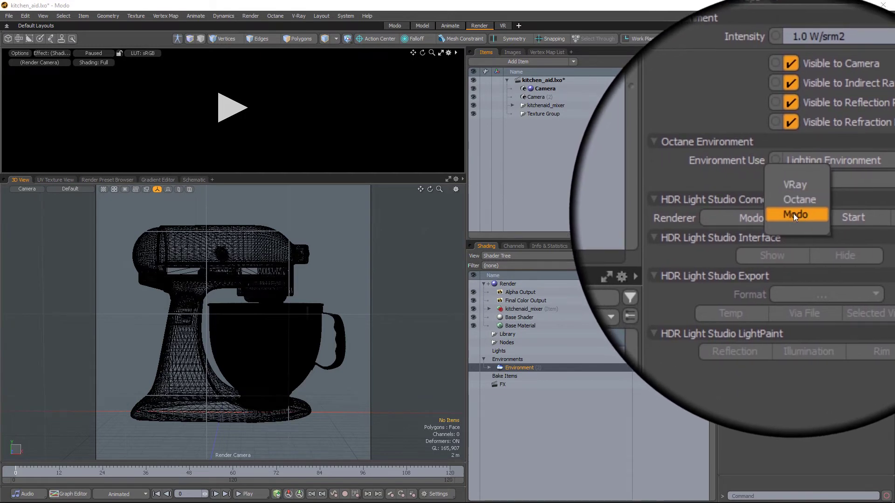
click(793, 214)
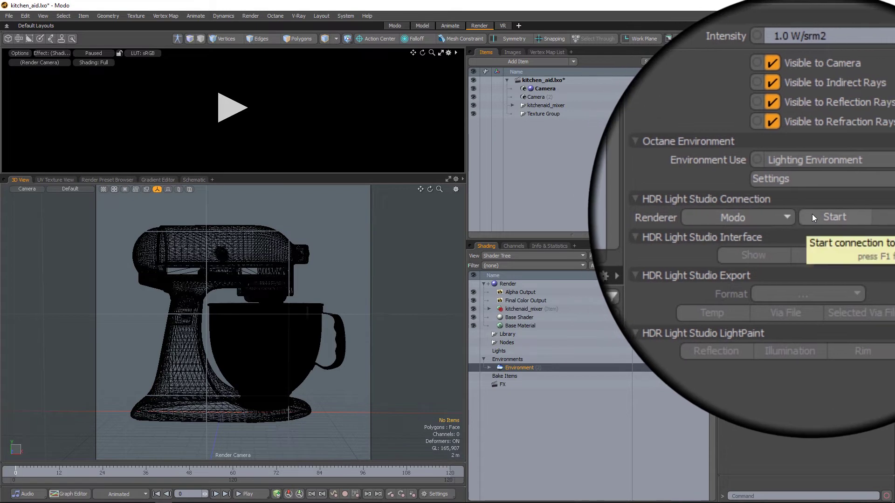
click(813, 214)
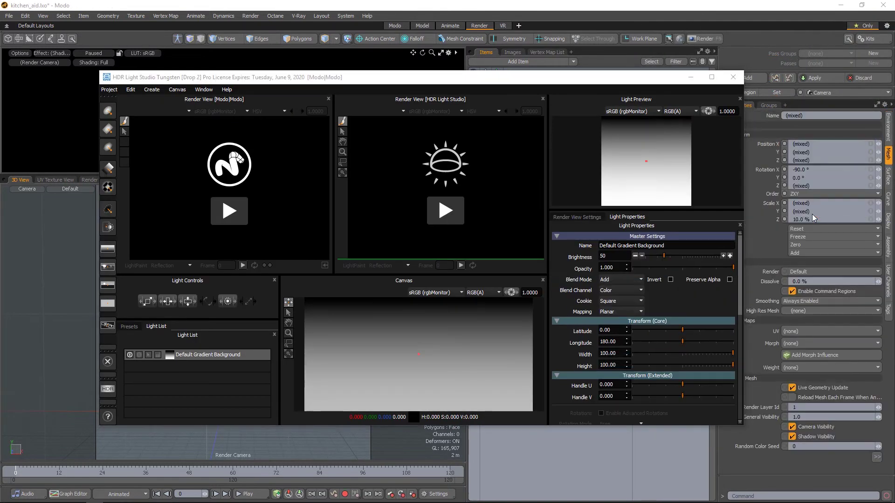
Move the HDR Light Studio window aside and expand Environment (2) in the shader tree to examine its layers.
mouse_move(633, 83)
mouse_down()
mouse_move(153, 181)
mouse_move(251, 202)
mouse_up()
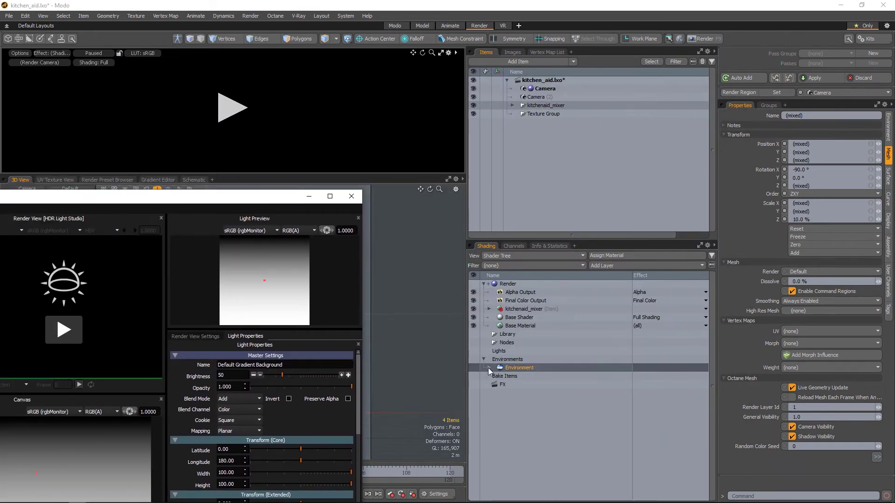
click(488, 368)
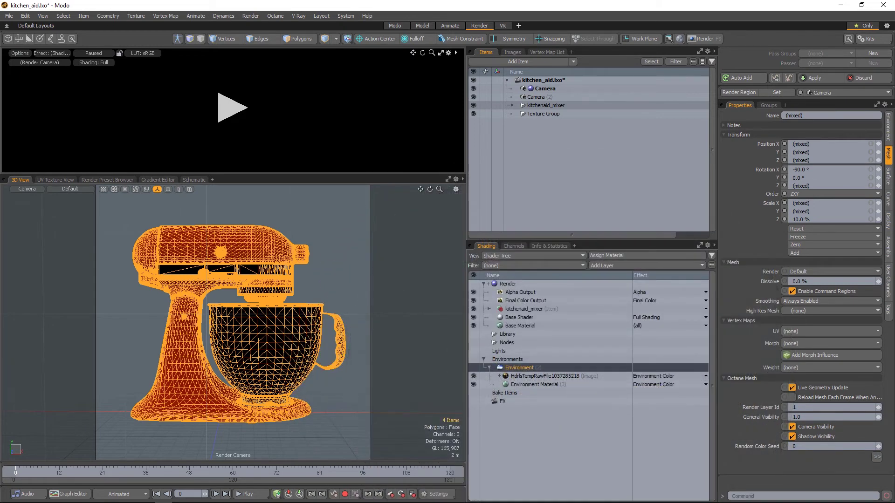
Switch back to HDR Light Studio and load its default MODO window layout.
key(alt+Tab)
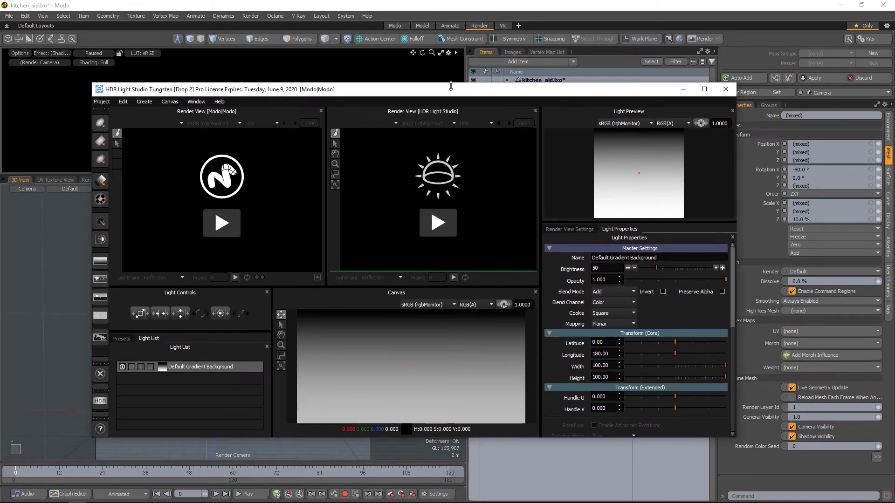
drag(453, 95, 457, 93)
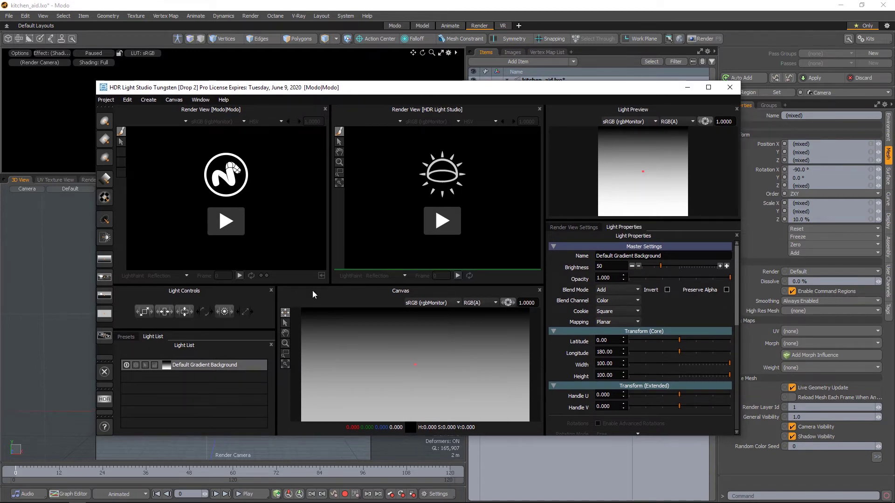
click(203, 99)
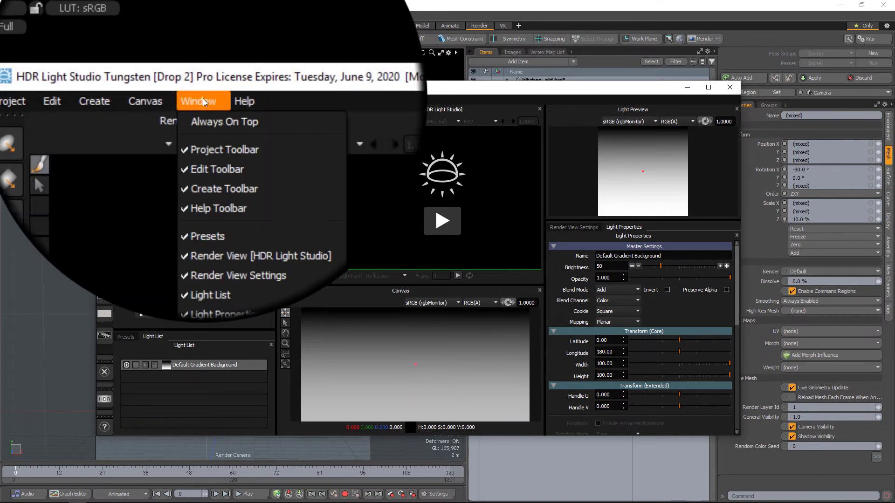
mouse_move(224, 266)
mouse_move(289, 260)
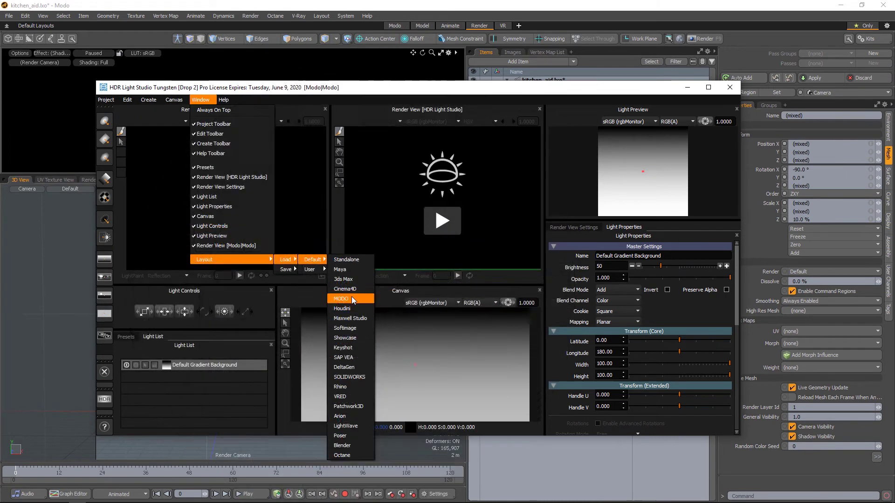
click(352, 297)
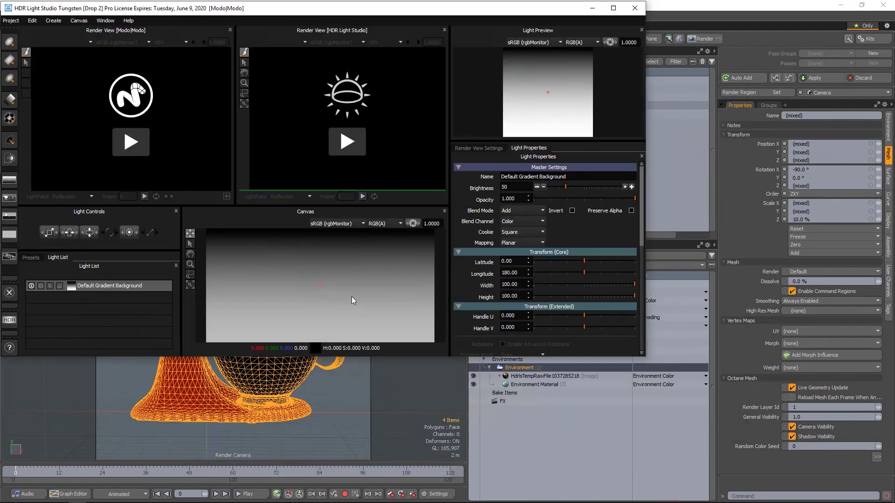
Maximize the HDR Light Studio window with slightly taller render views and start the Modo render view.
click(614, 8)
drag(459, 83, 645, 82)
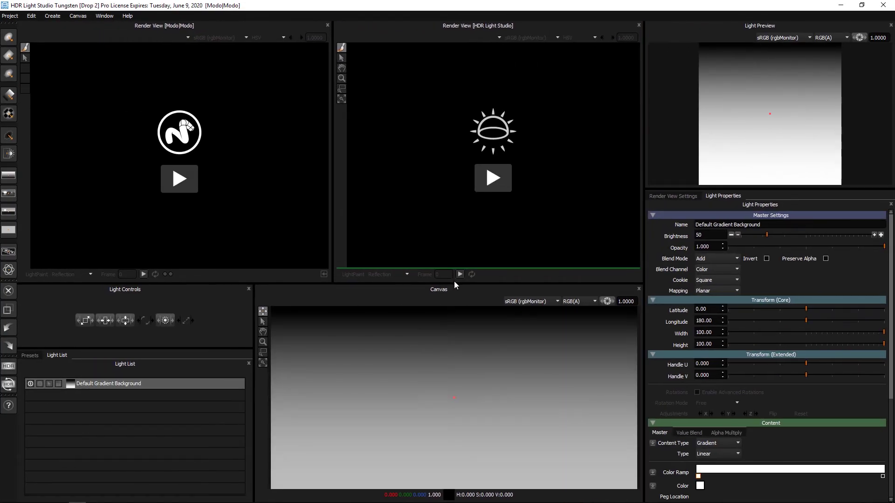
drag(456, 283, 457, 289)
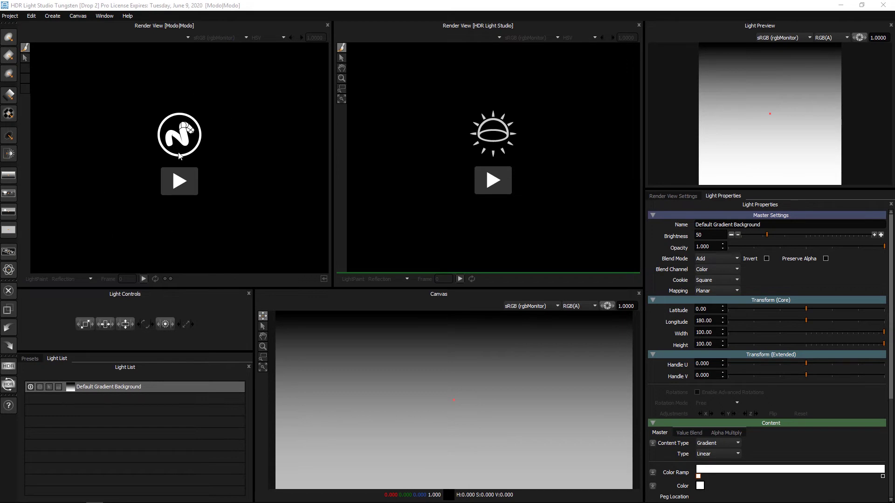
click(179, 183)
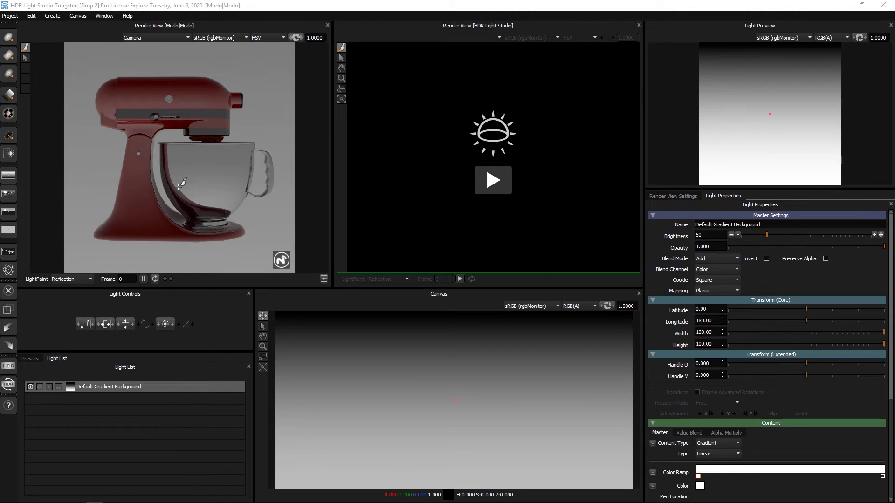
Add the Medium Softbox Diffused preset from StudioLights onto the mixer bowl in the Modo render view.
click(31, 359)
drag(242, 412, 245, 426)
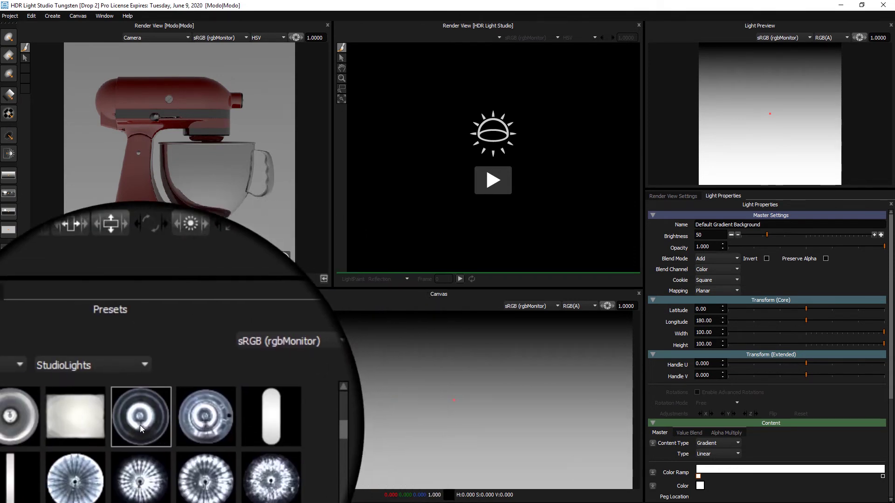
drag(107, 427, 183, 178)
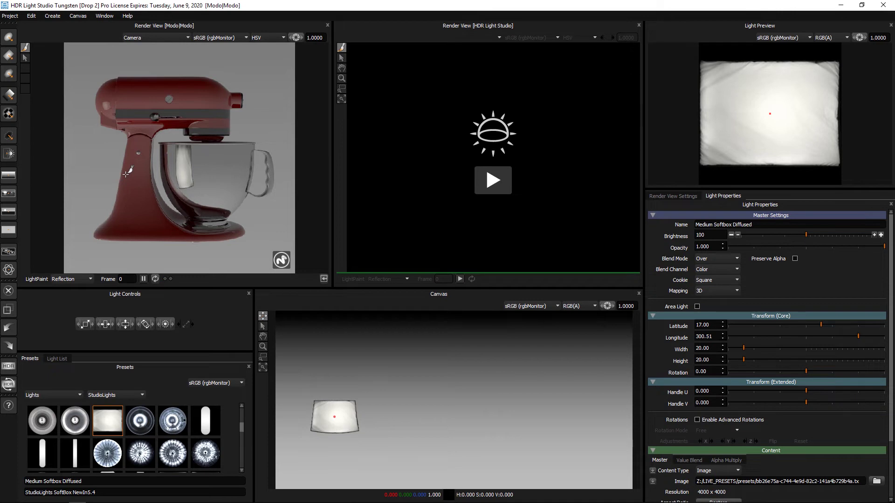
Show the light list and reposition the softbox with LightPaint so it reflects on the left side of the bowl.
click(240, 167)
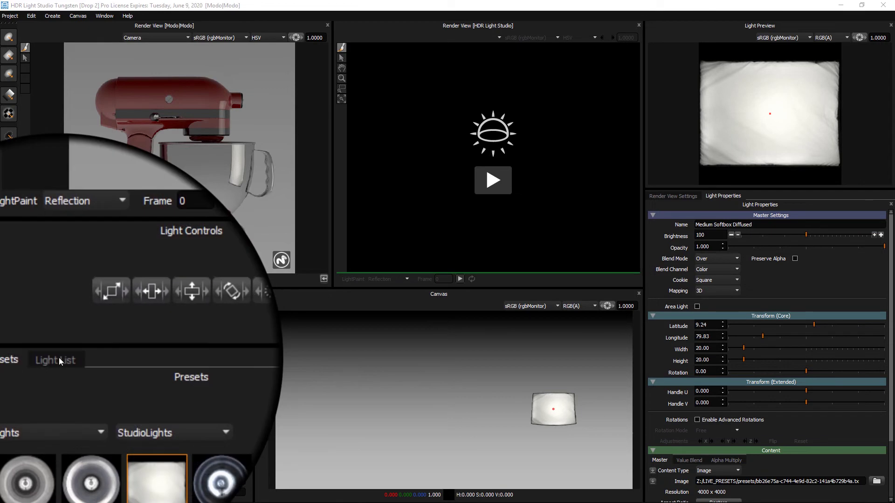
click(56, 359)
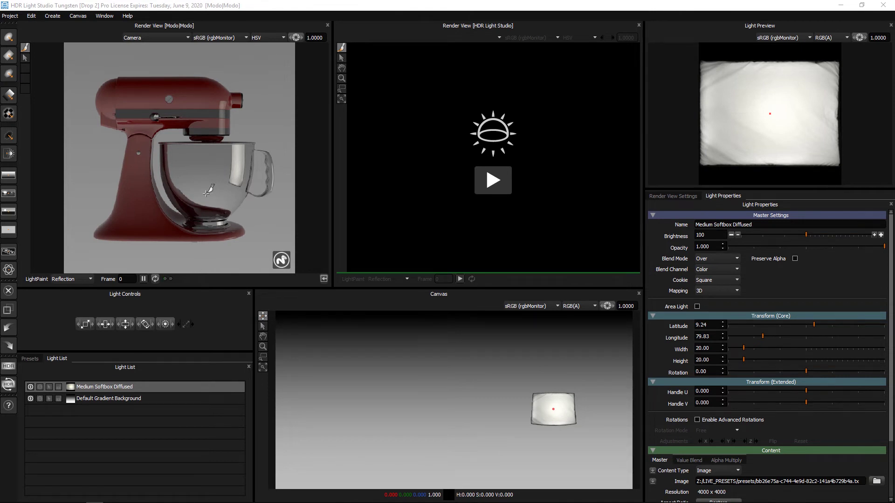
click(180, 168)
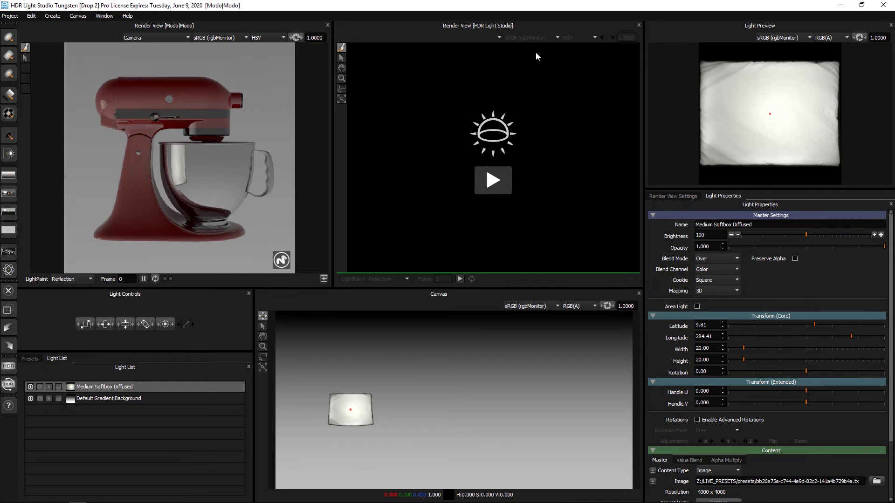
Start the HDR Light Studio render view, choosing to generate and import the scene geometry.
click(491, 180)
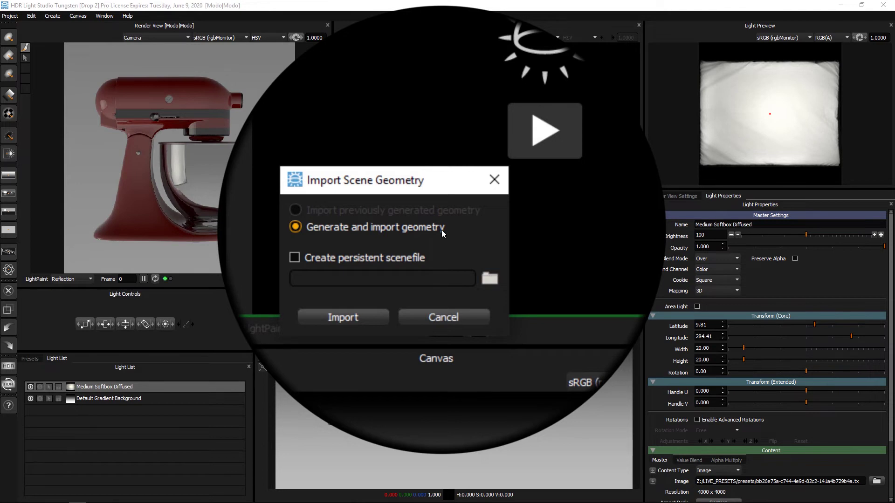
click(405, 273)
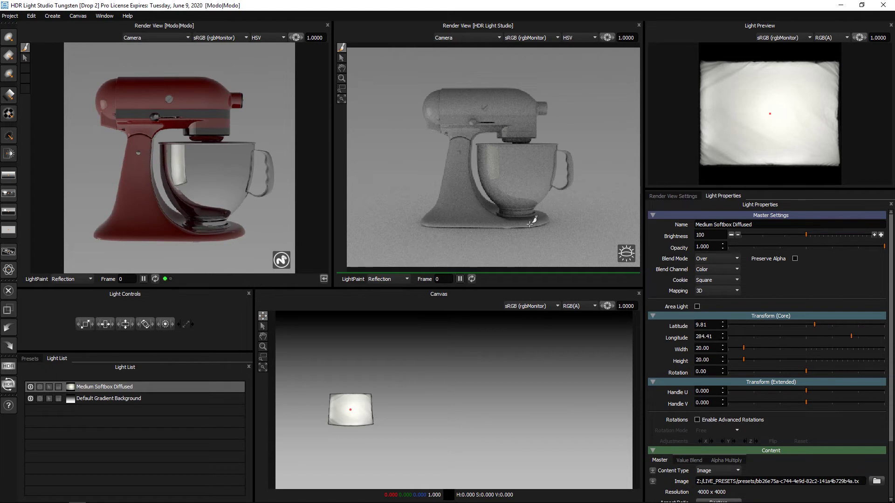
Set the diffuse color of the HDR Light Studio render view to dark red.
click(672, 196)
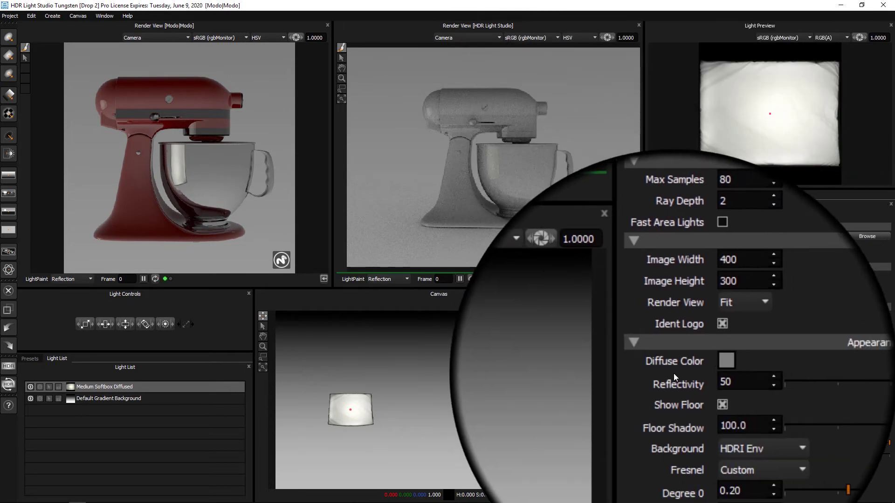
click(700, 366)
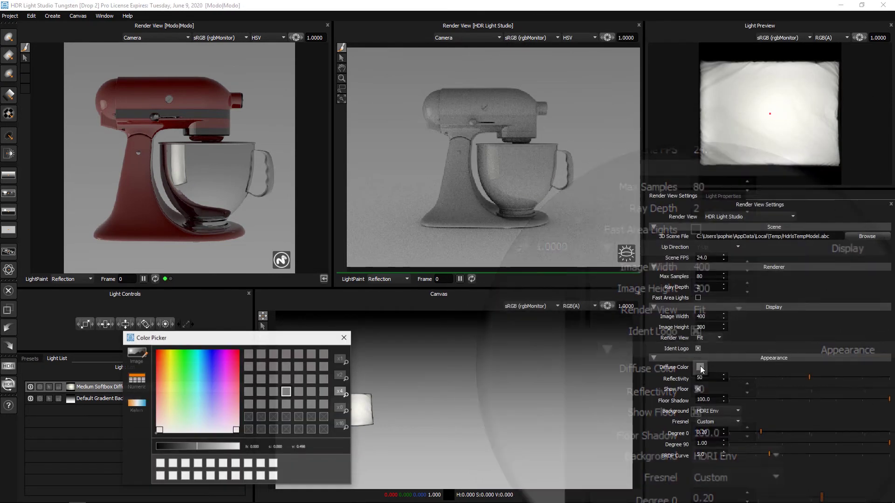
click(236, 353)
click(177, 446)
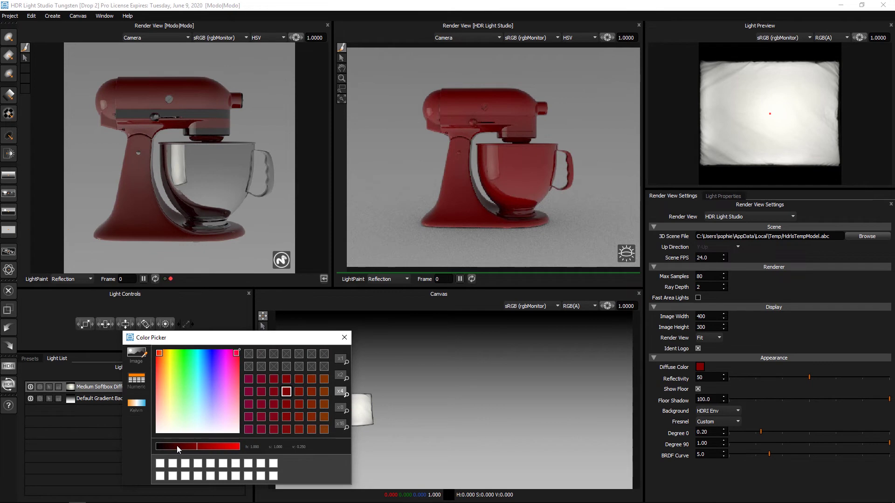
click(344, 337)
Set the Fresnel mode of the HDR Light Studio render view to IOR.
click(718, 421)
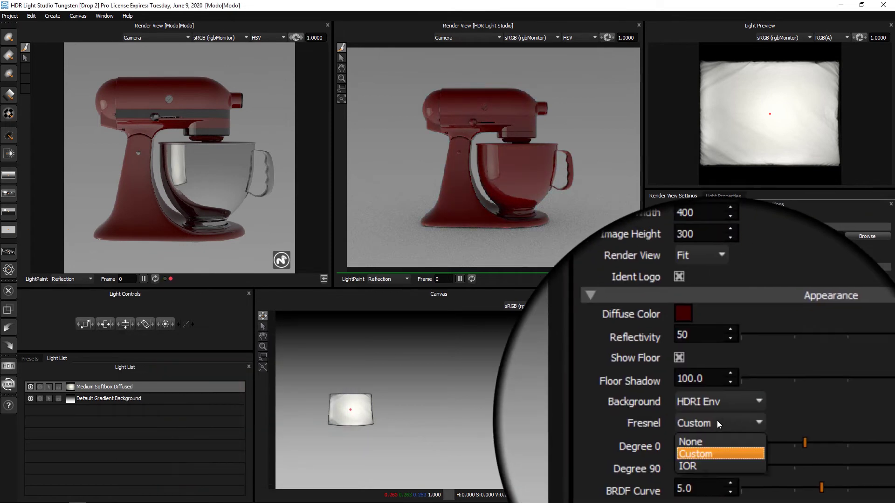
click(712, 443)
scroll(681, 434, up, 1)
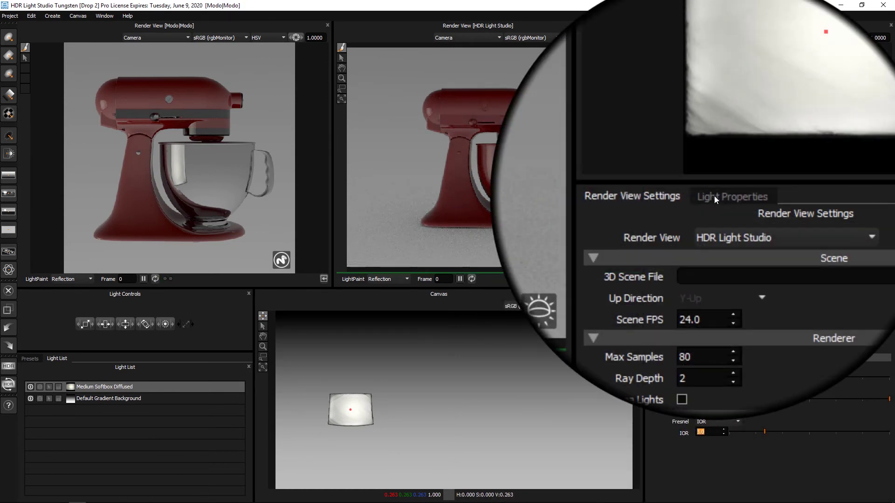
Set the softbox brightness to 684 and LightPaint its reflection onto the right side of the bowl in the HDR Light Studio render view.
click(714, 196)
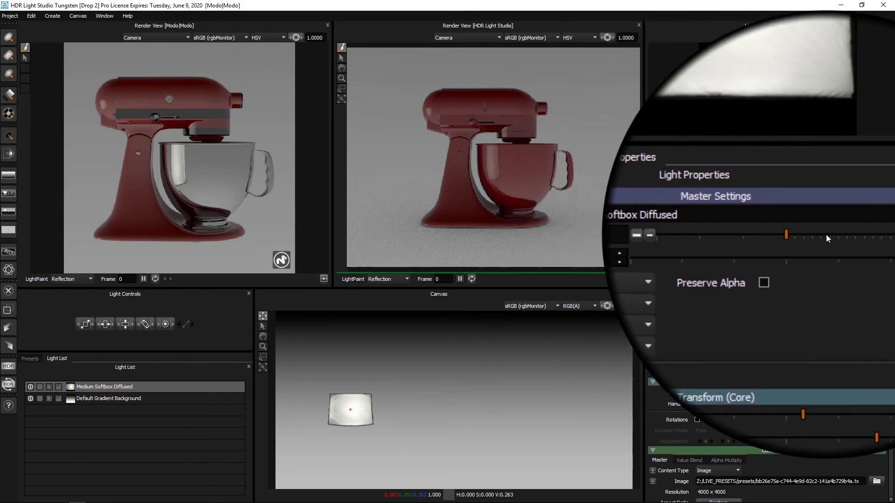
click(826, 234)
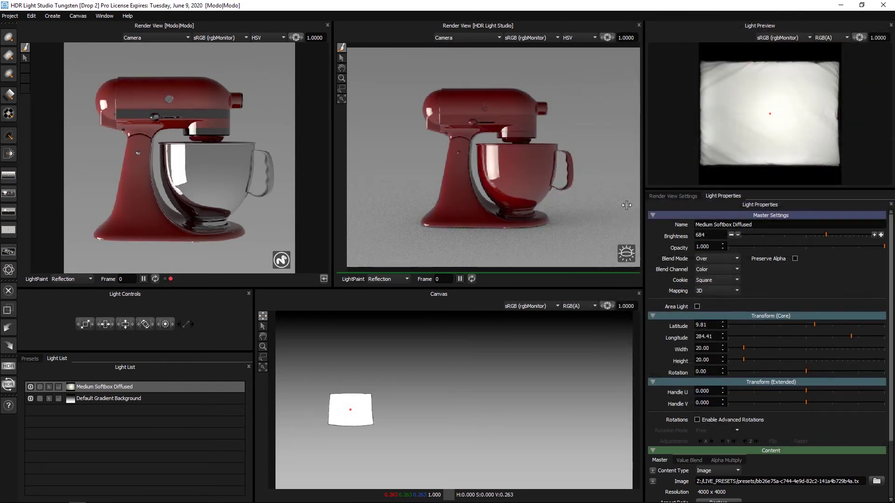
click(520, 159)
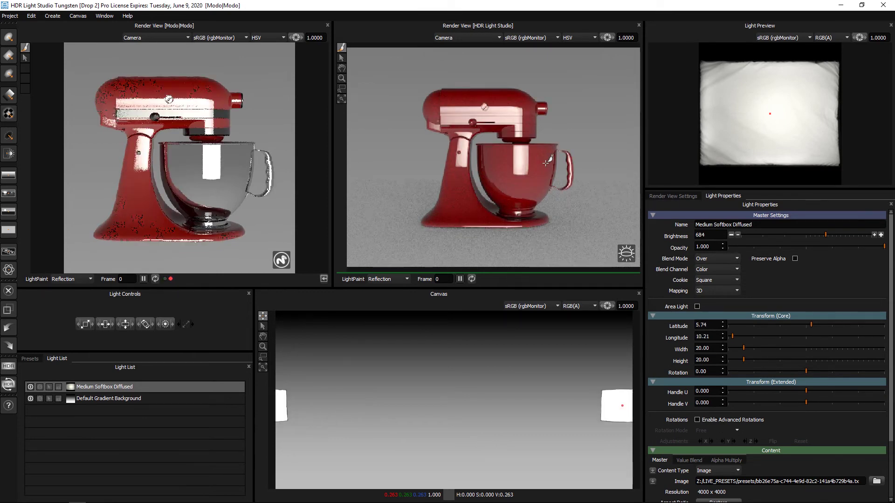
click(484, 92)
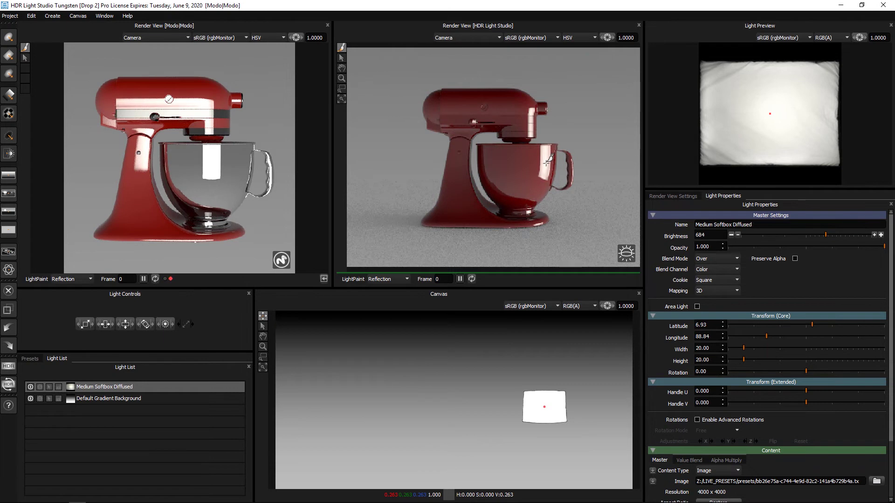
LightPaint the softbox reflection onto the top of the mixer head, and sweep it across the bowl to its right side.
click(483, 91)
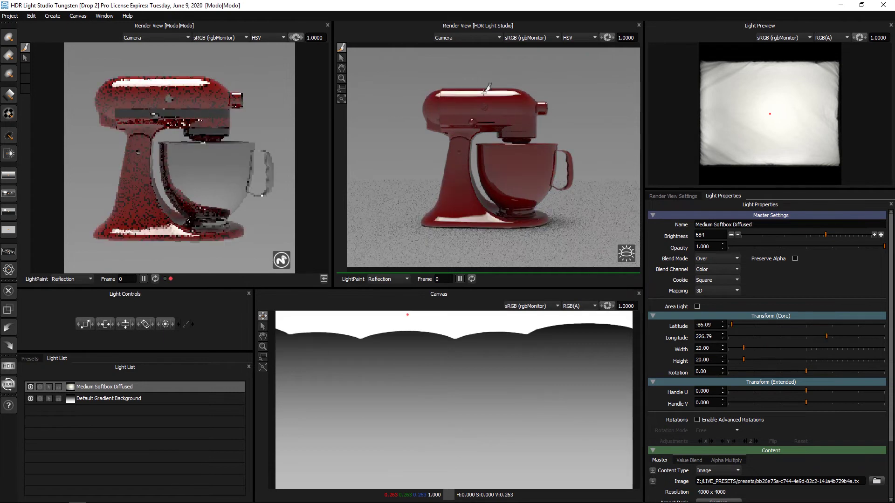
drag(491, 167, 541, 173)
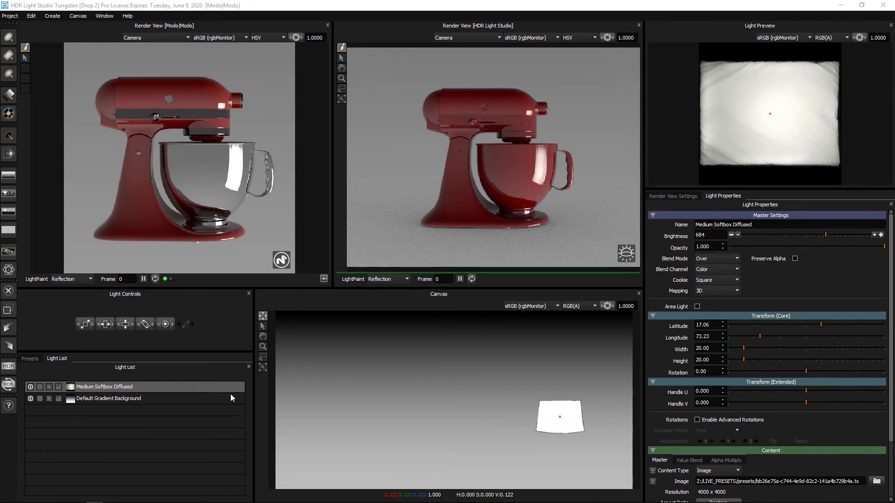
Convert the softbox into an area light and bring it closer with a Smart Dolly of 14.63.
click(697, 307)
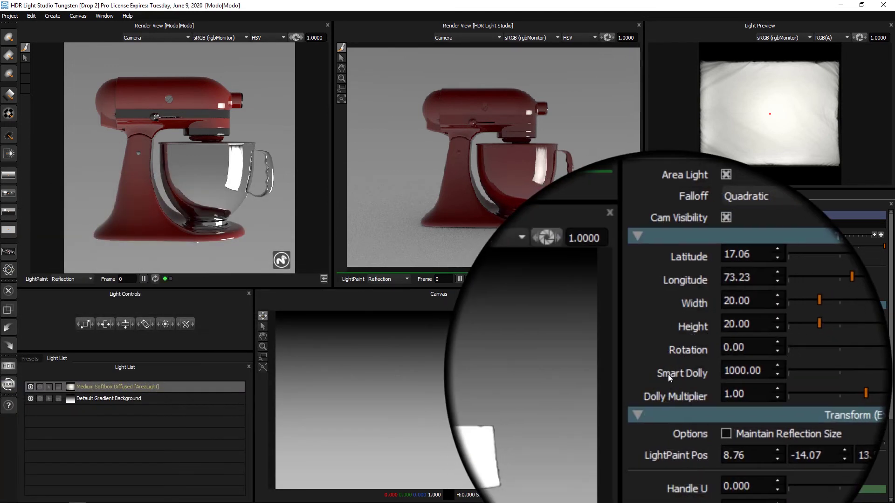
drag(866, 372, 752, 373)
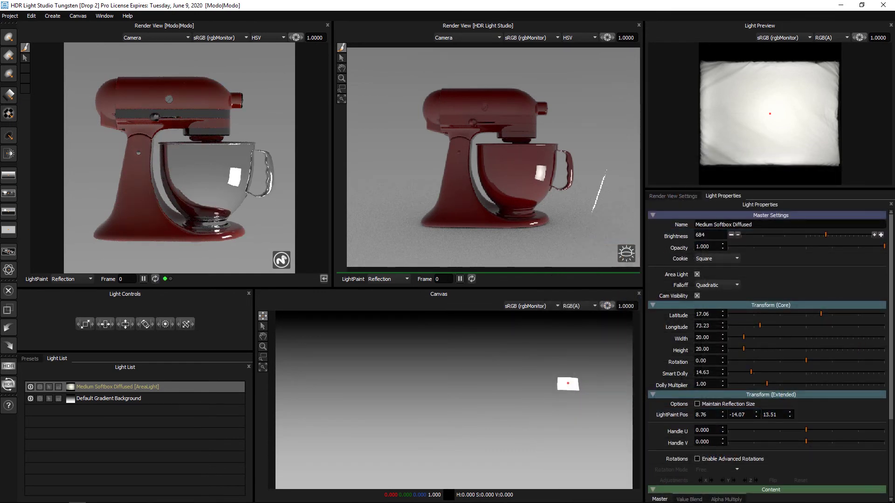
Turn off the Default Gradient Background and LightPaint the area light from the mixer head's right end to its top.
click(82, 401)
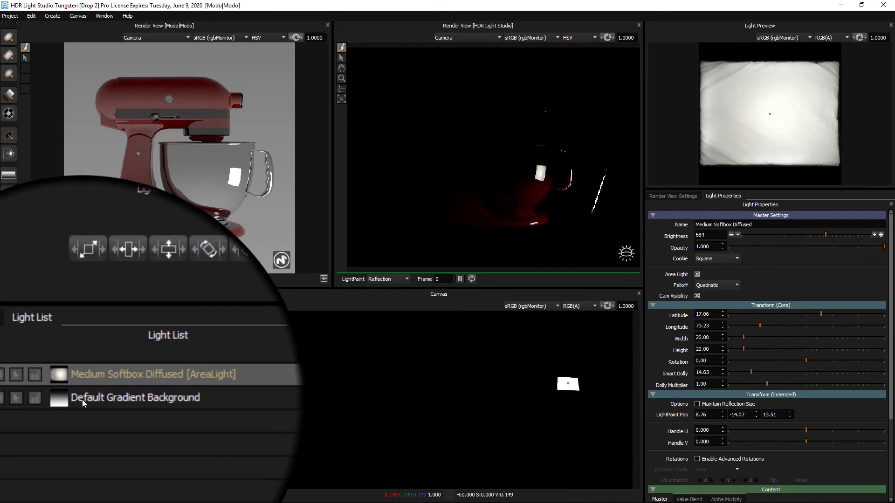
click(92, 384)
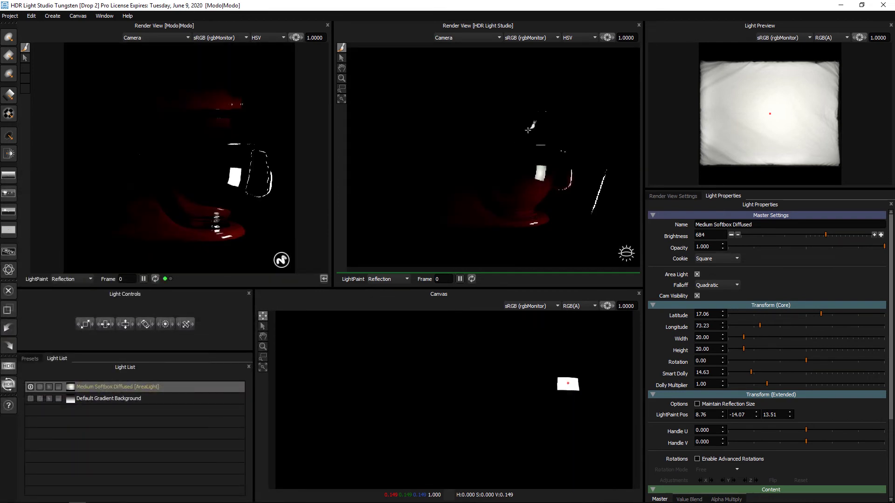
click(551, 111)
drag(552, 110, 523, 92)
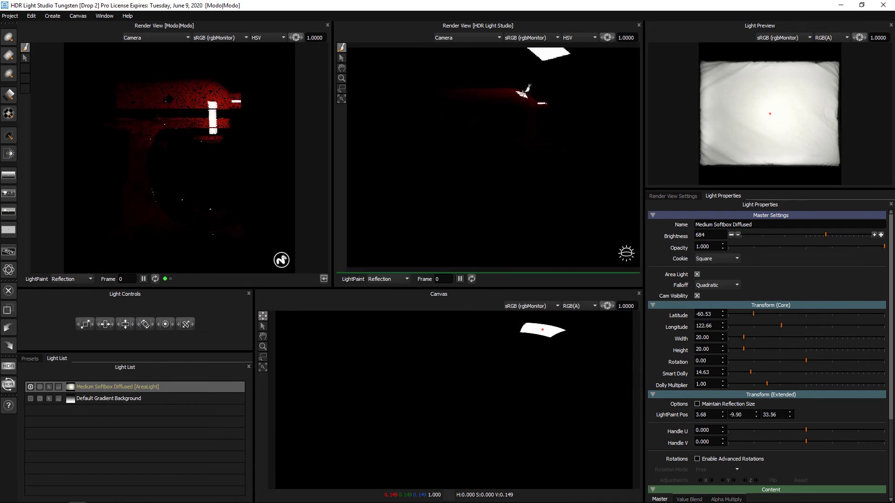
click(486, 91)
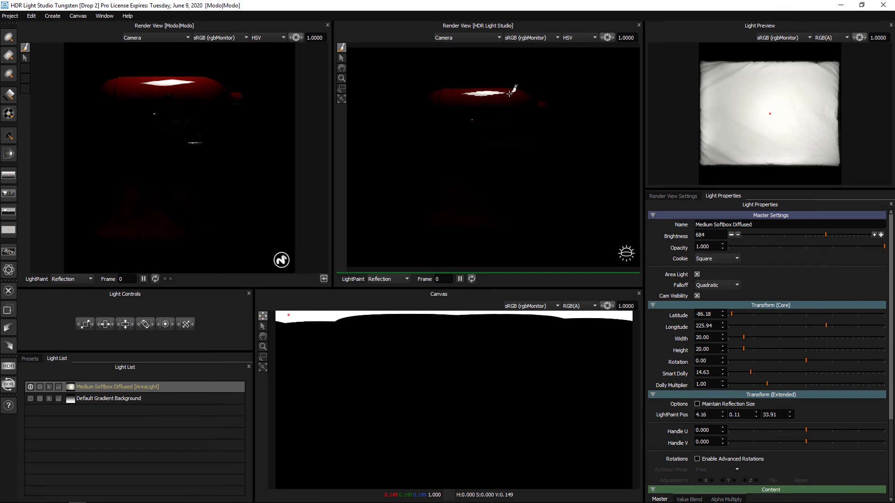
Switch to Modo, expand the HDR Light Studio Area Lights group and select the softbox area light to examine it.
click(840, 5)
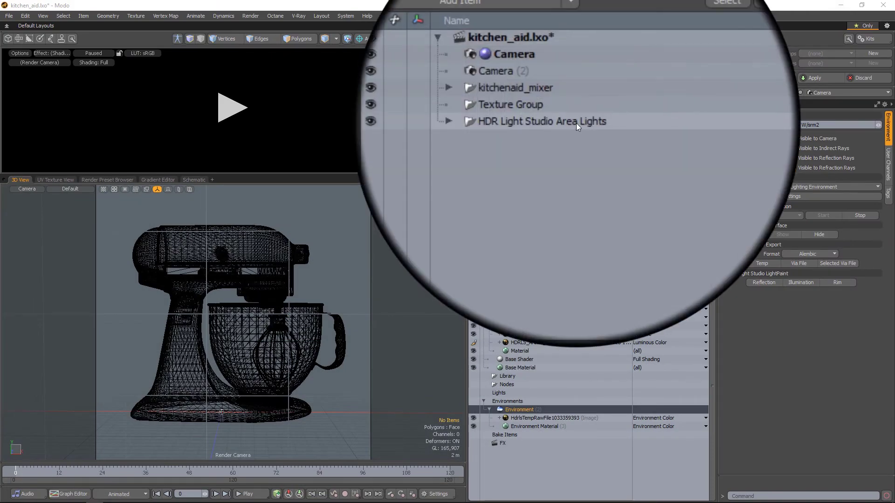
click(577, 123)
click(513, 120)
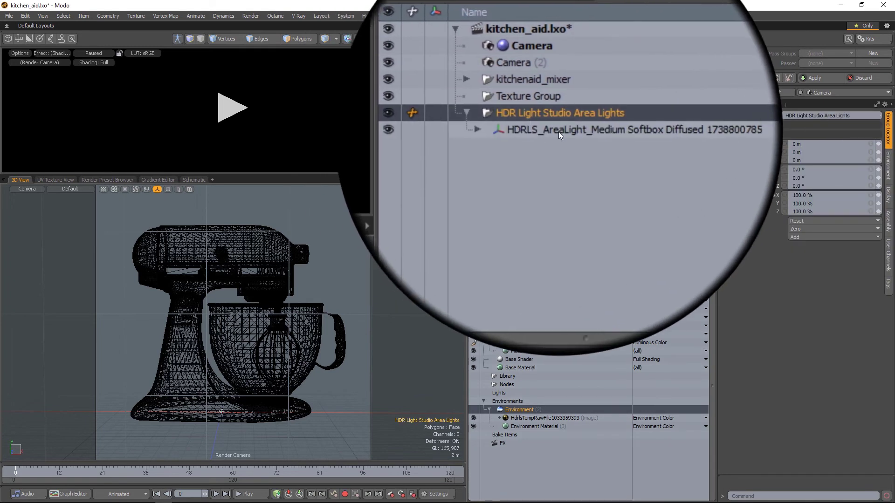
click(559, 131)
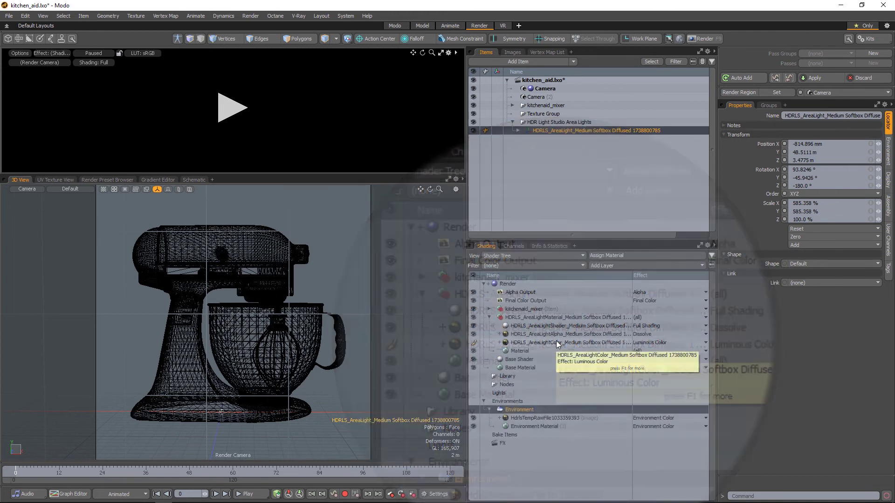
In HDR Light Studio, set the area light's Smart Dolly to 7.77 and LightPaint a duplicate onto the mixer head's right end.
click(77, 497)
drag(750, 373, 741, 372)
key(ctrl+d)
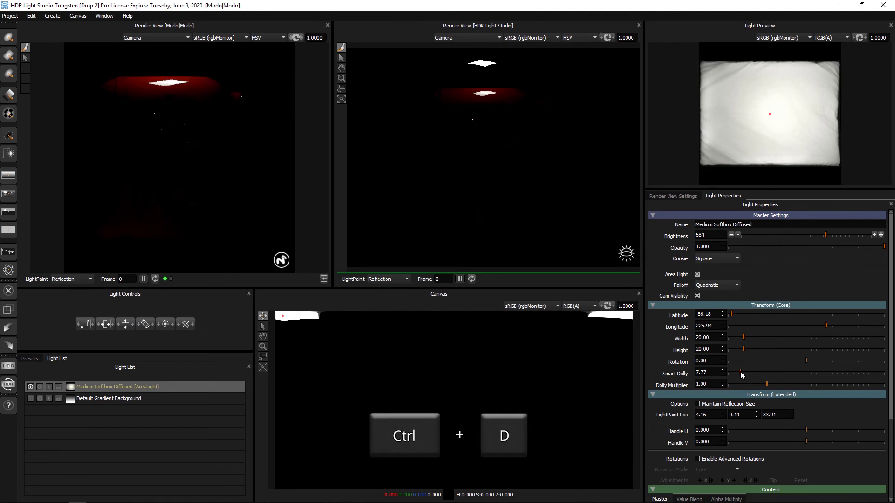
key(Return)
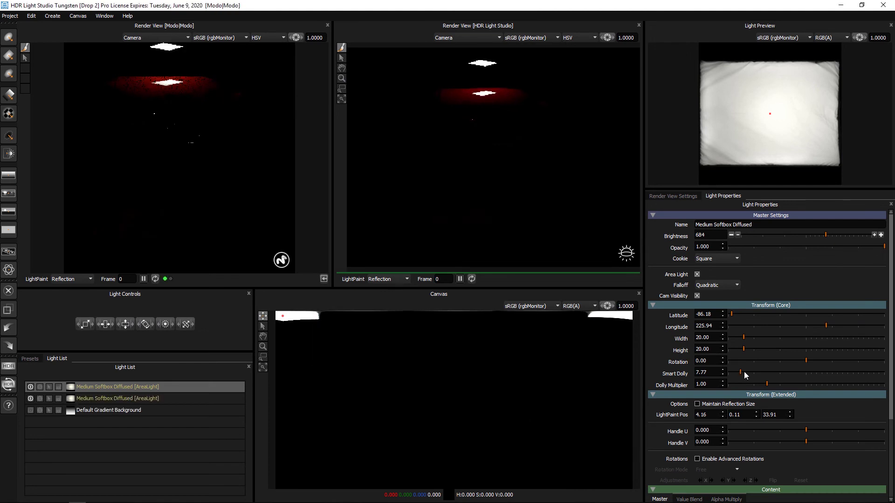
click(527, 101)
LightPaint another duplicate of the area light onto the mixer head's left end and scale it to 50.50 in width and height.
key(ctrl+d)
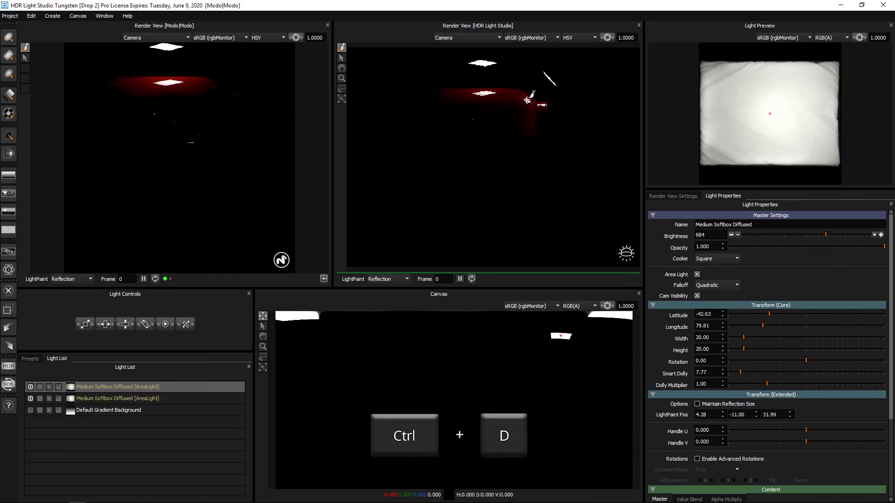
key(Return)
click(430, 102)
click(431, 101)
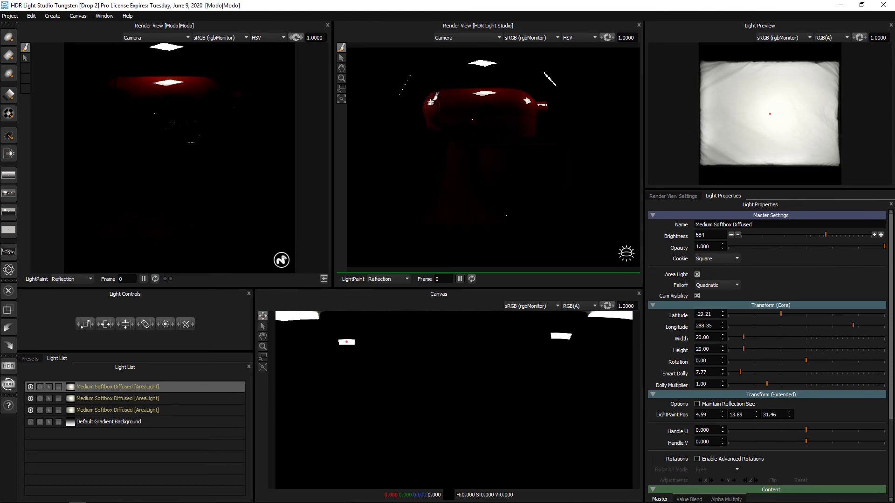
drag(93, 325, 145, 323)
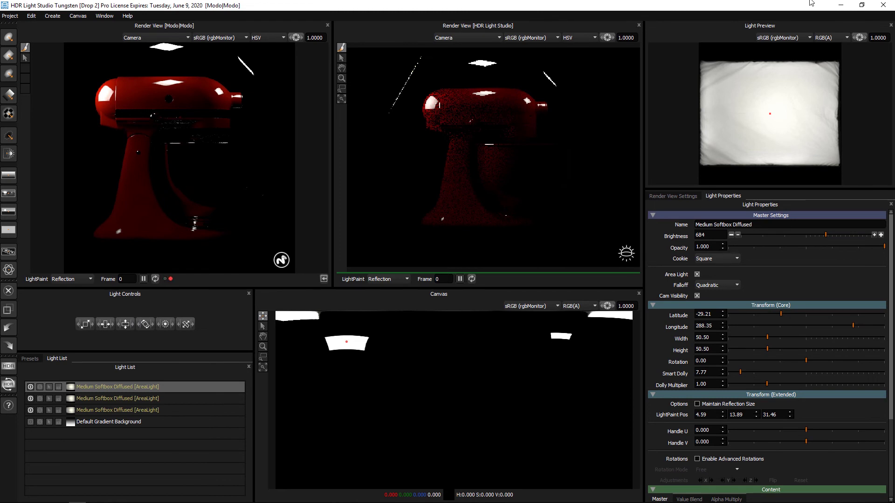
Switch to Modo to examine the synced area lights and their shading entries, and return to HDR Light Studio.
click(841, 5)
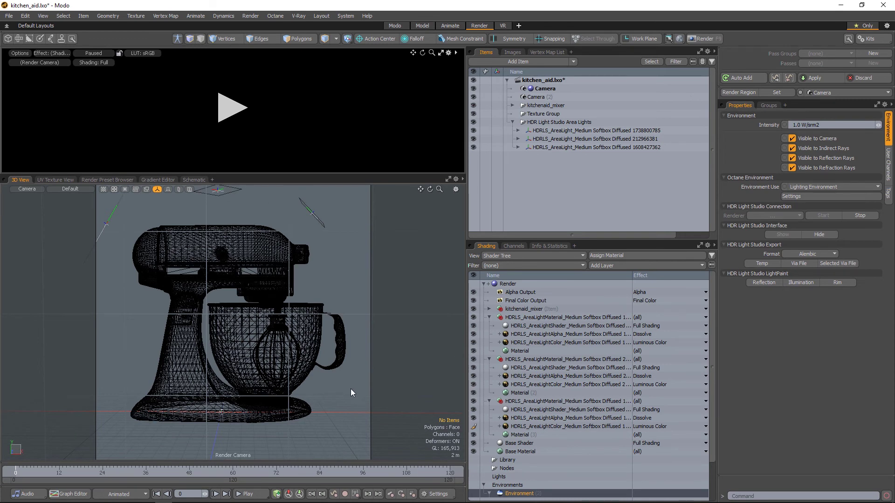
click(77, 497)
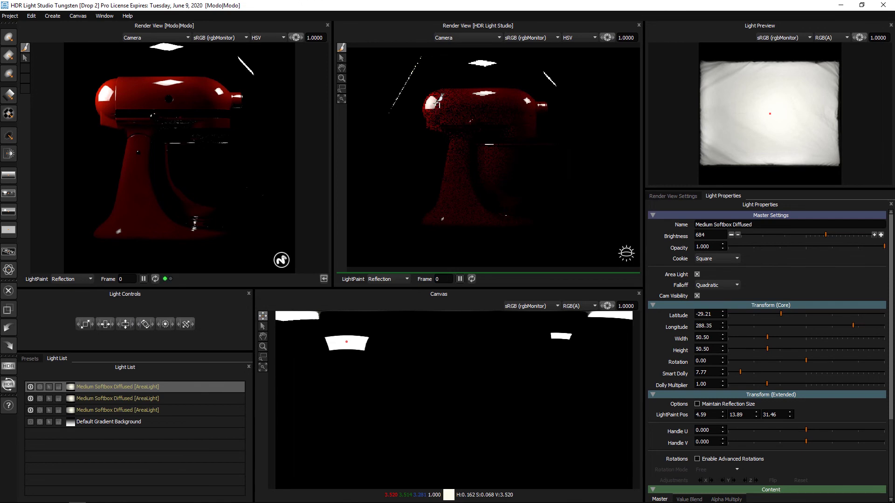
Turn off the Area Light option for all three Medium Softbox Diffused lights.
click(697, 277)
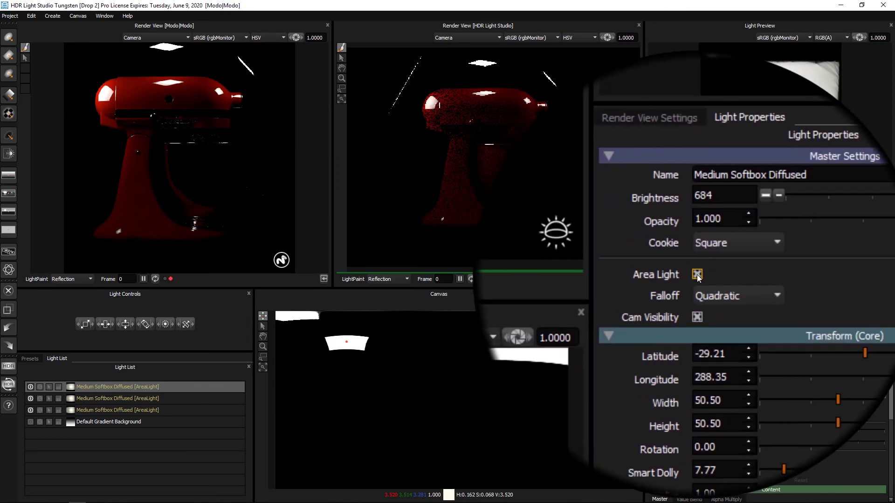
click(697, 275)
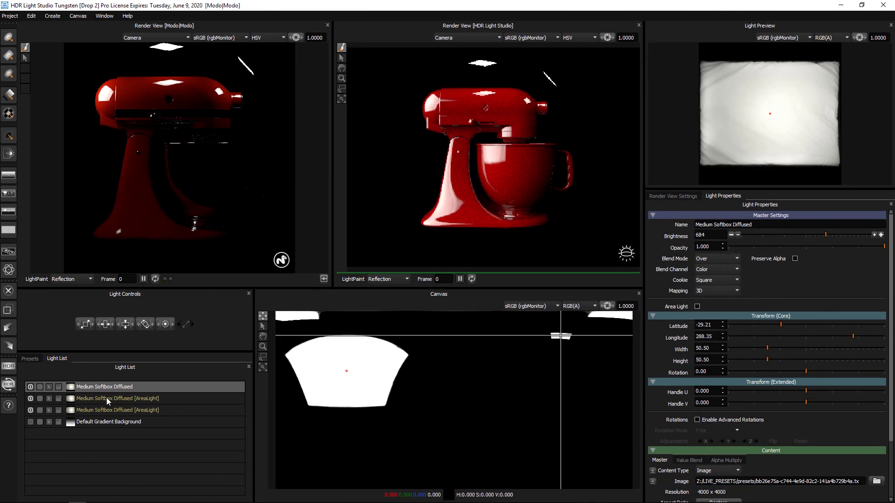
click(107, 399)
click(699, 276)
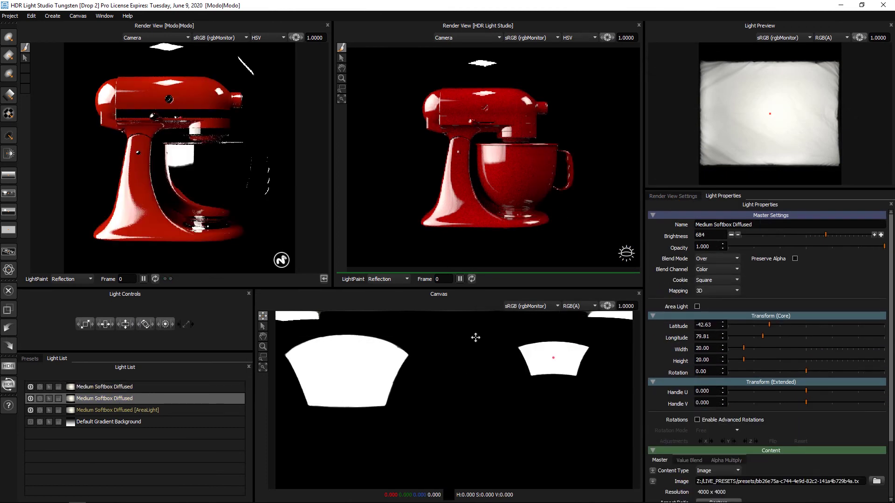
click(145, 411)
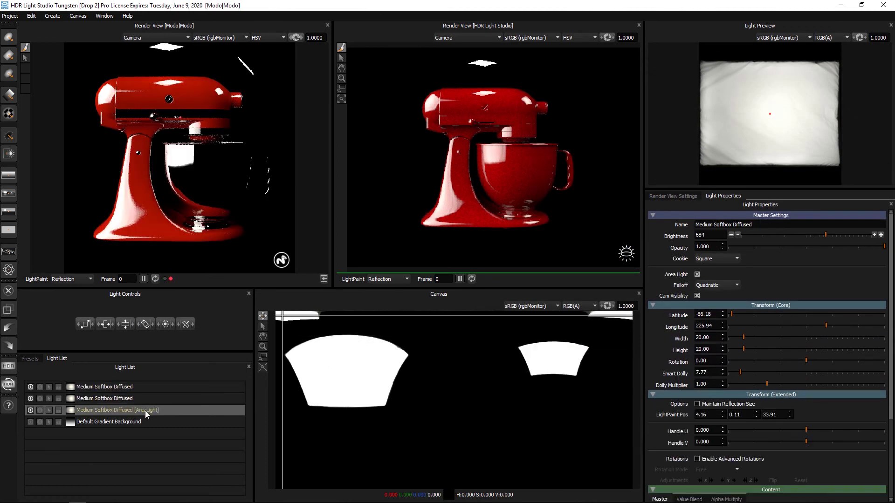
click(697, 275)
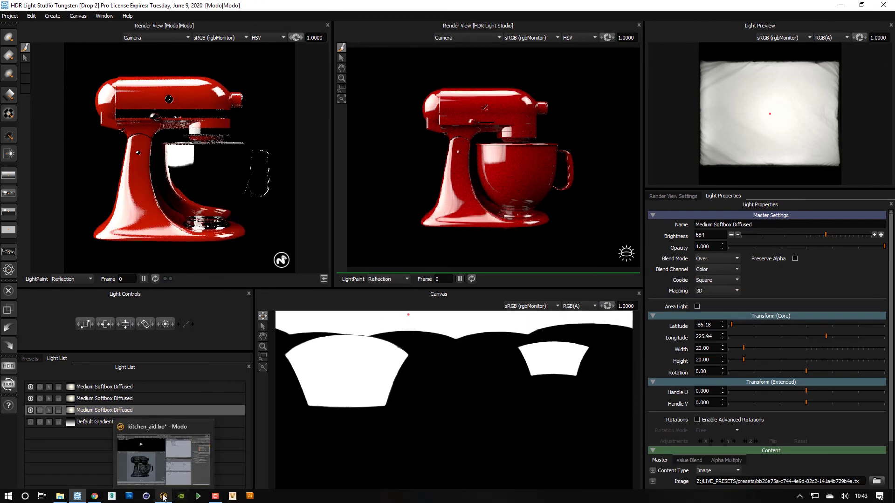
Switch to Modo, select the HDR Light Studio Area Lights group to check its contents, and return to HDR Light Studio.
click(163, 497)
click(561, 121)
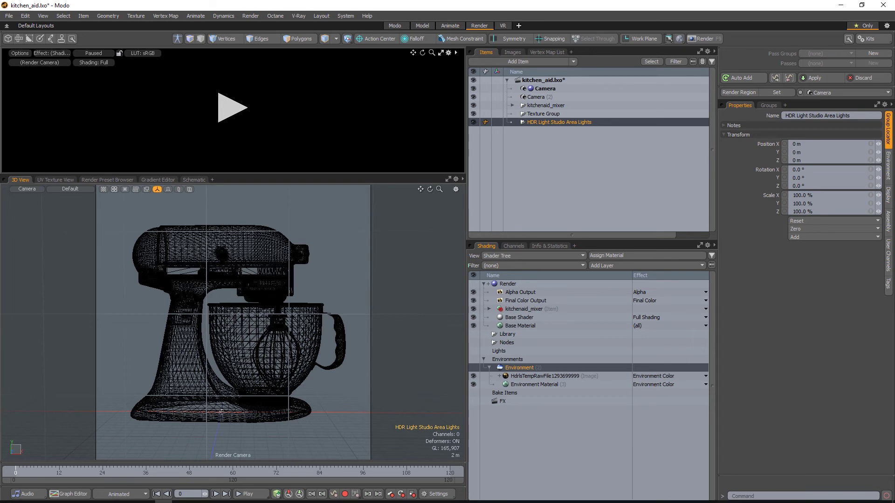
click(121, 496)
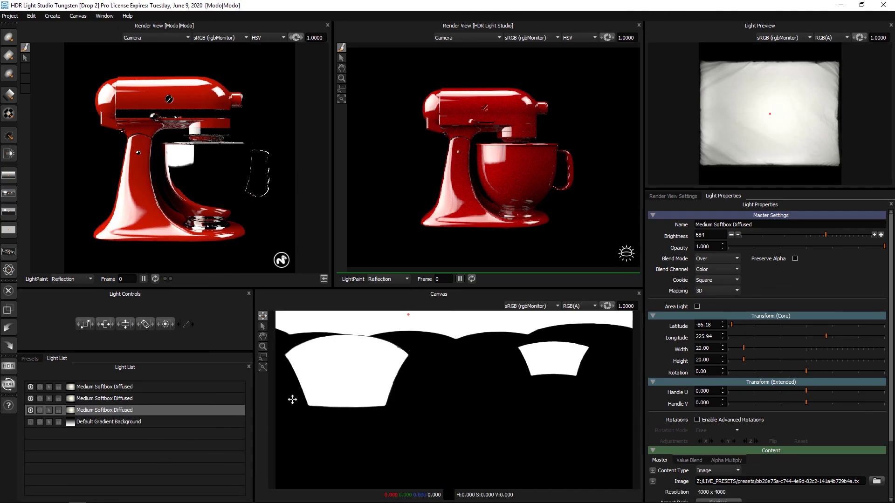
Delete all lights and load the Light Tent 1 rig from the StudioLights rig presets.
click(32, 12)
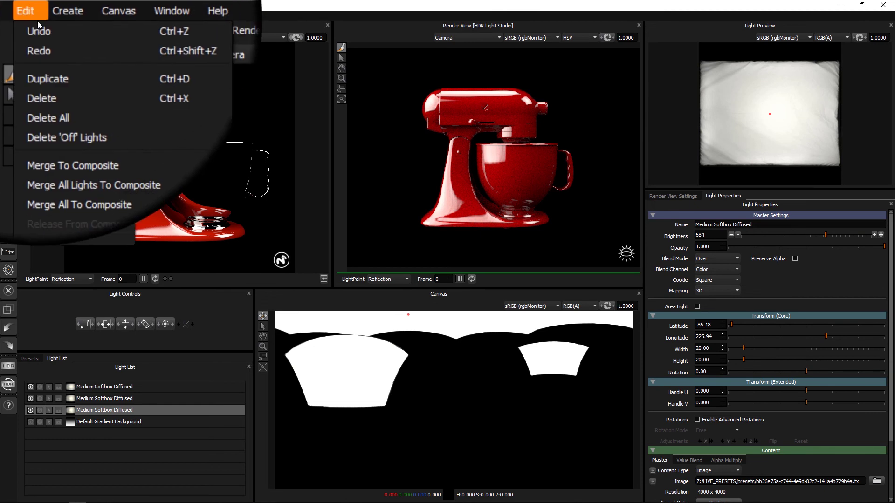
click(57, 68)
click(32, 357)
click(52, 395)
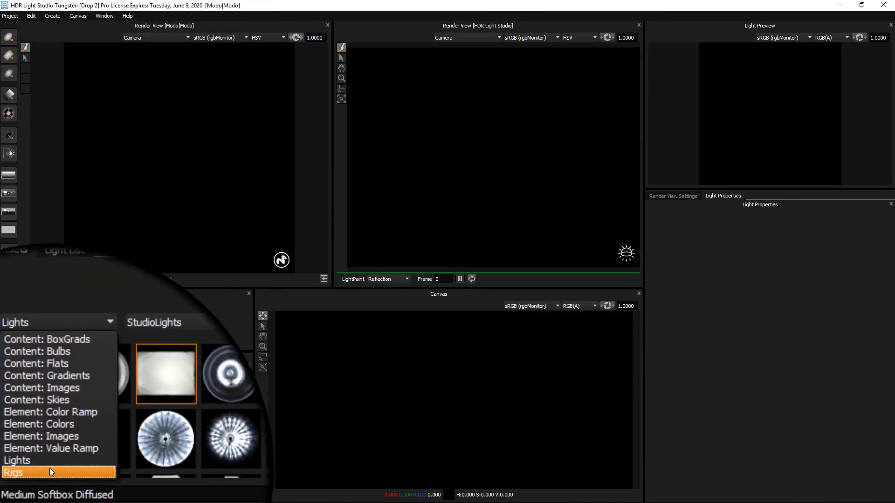
click(49, 468)
click(130, 454)
click(135, 454)
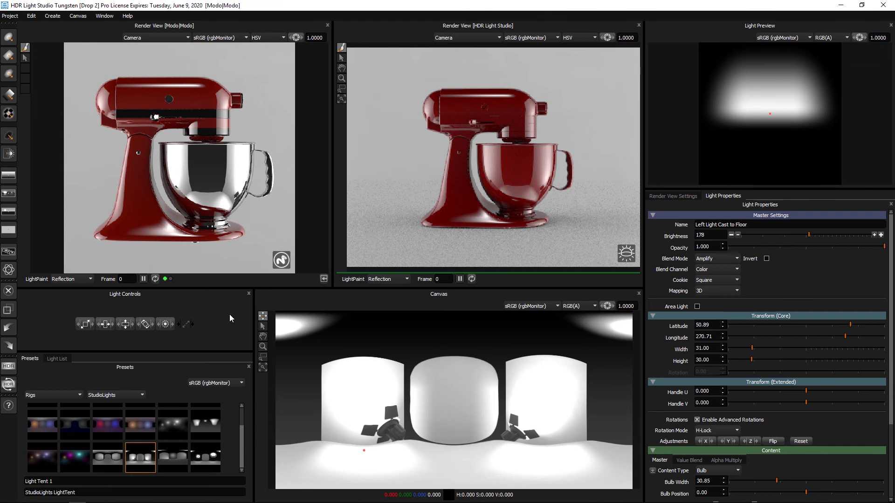
Open the Production Render settings and set the map resolution to 3000x1500.
click(9, 364)
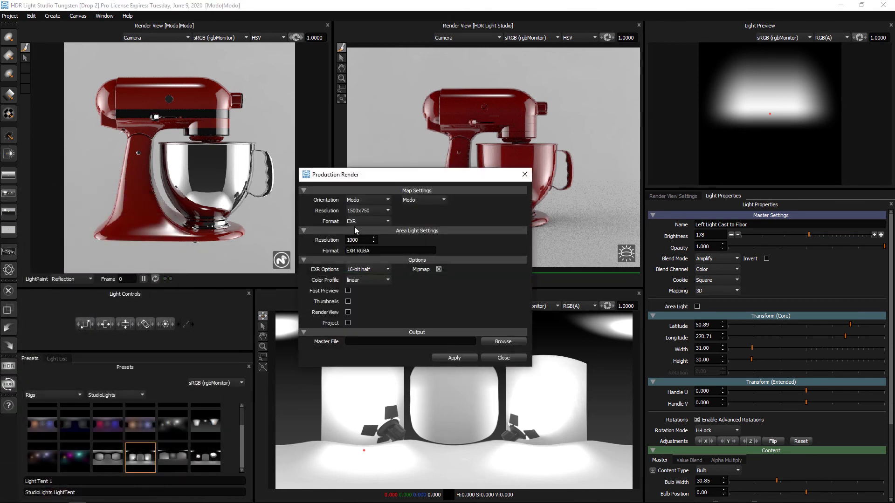
click(368, 211)
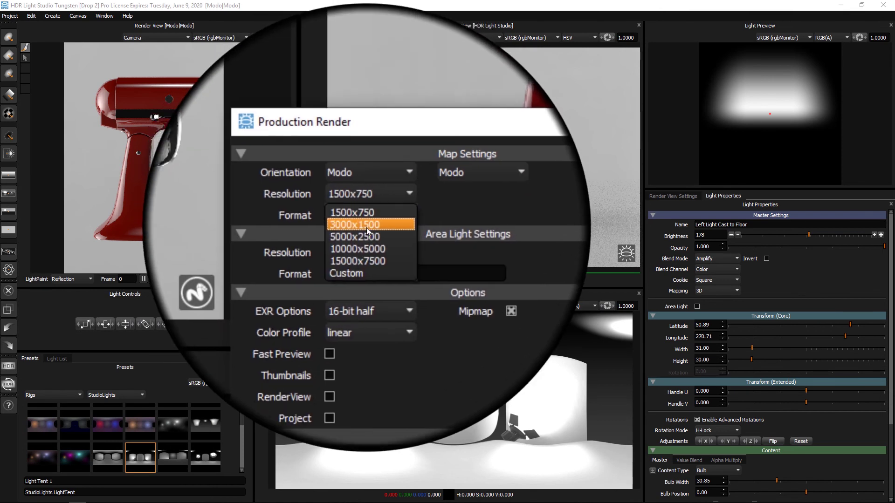
click(367, 226)
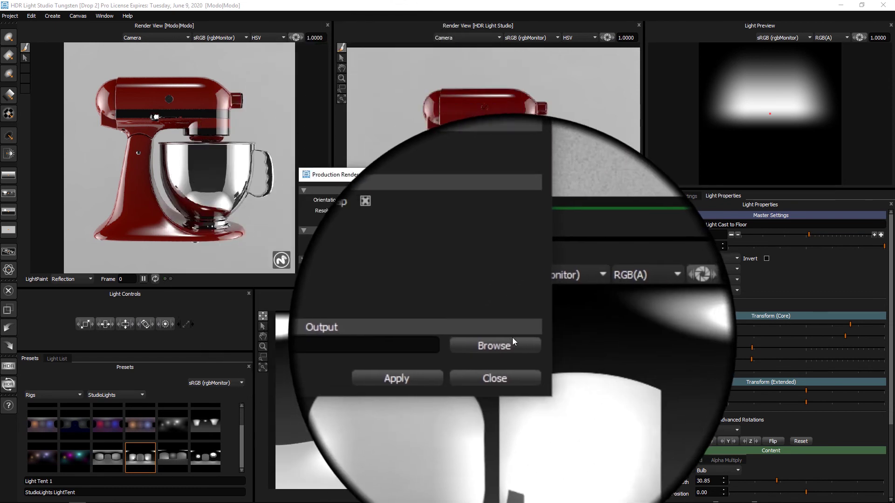
Set the production render's output to an EXR file named lightdemo on the Desktop and render the map.
click(513, 343)
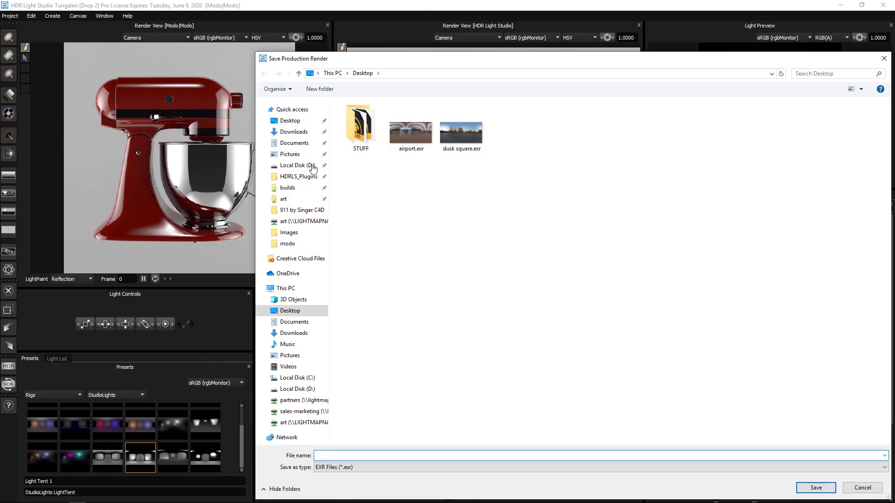
click(293, 123)
click(332, 457)
text(lightdemo)
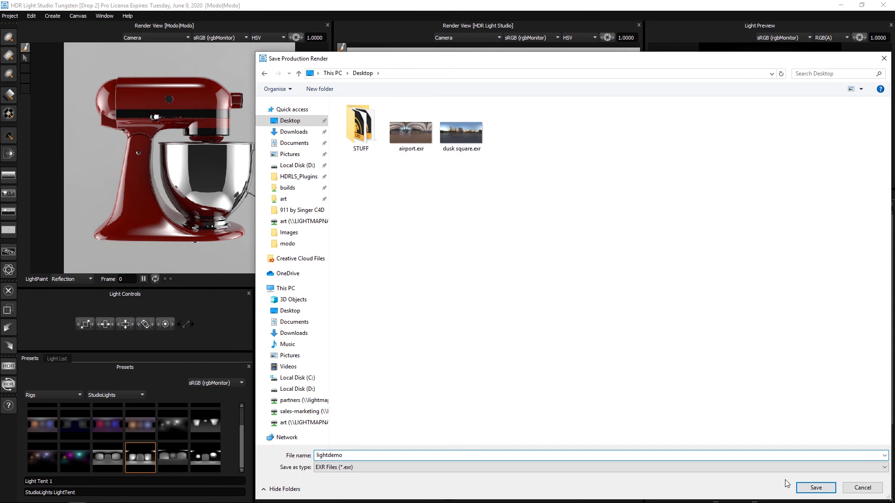
click(811, 488)
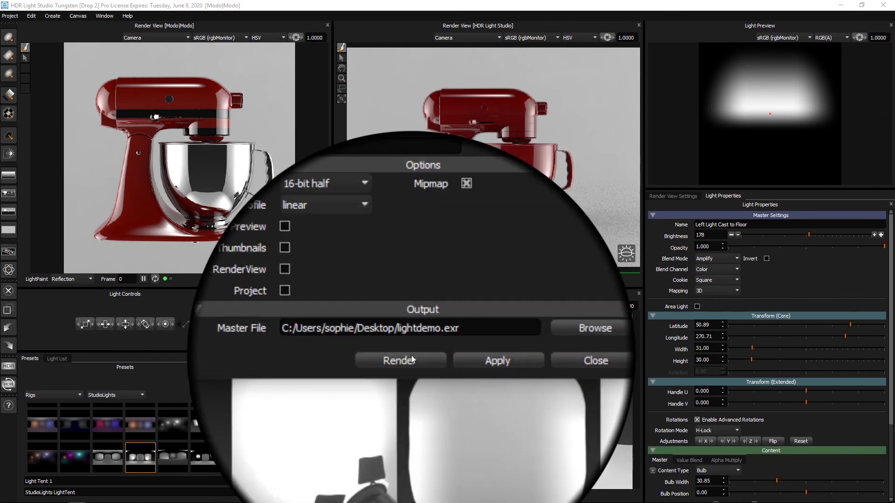
click(412, 358)
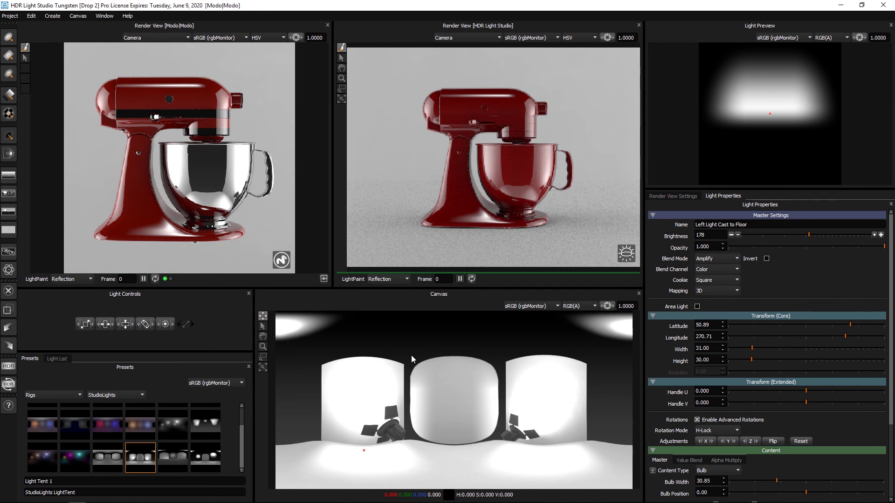
Switch to Modo and stop the HDR Light Studio connection from the Environment item's properties.
click(842, 5)
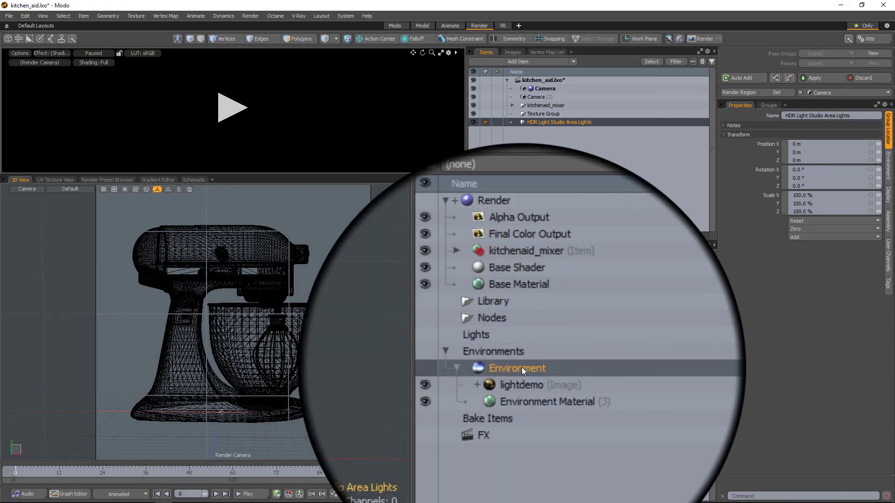
click(522, 367)
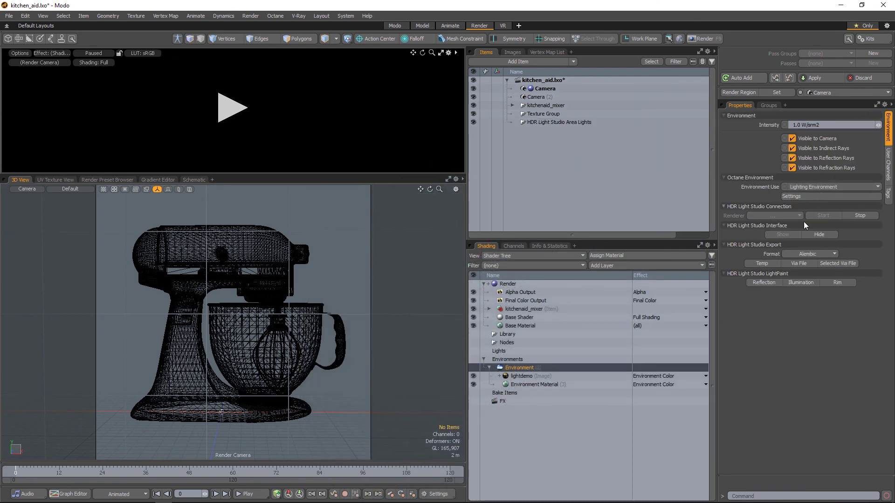
click(857, 217)
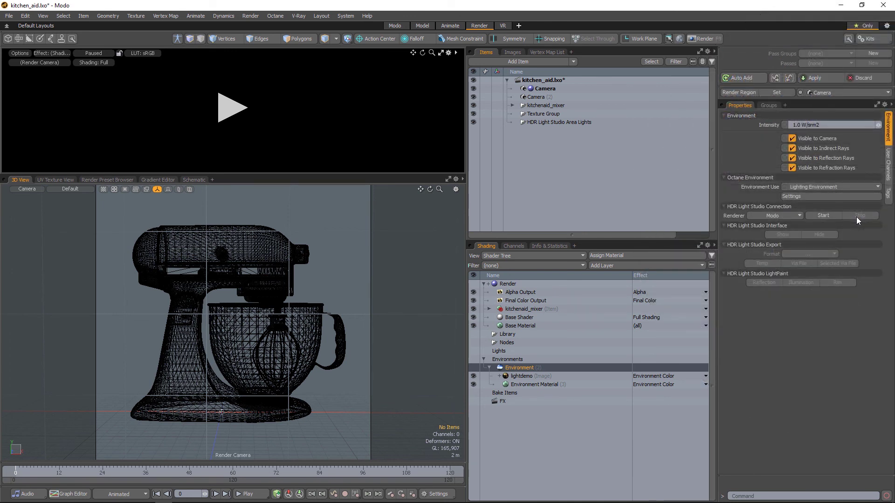
Enlarge the render preview viewport and select the lightdemo environment image to inspect its texture layer settings.
drag(355, 176, 346, 328)
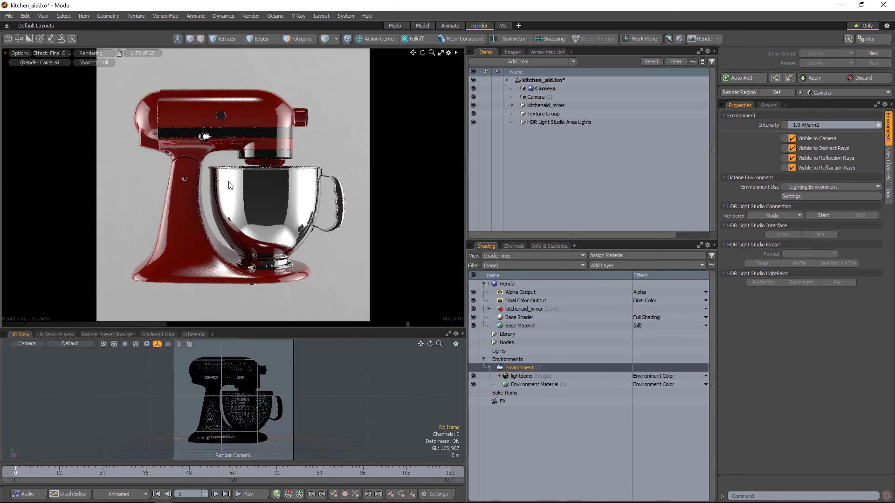
click(523, 376)
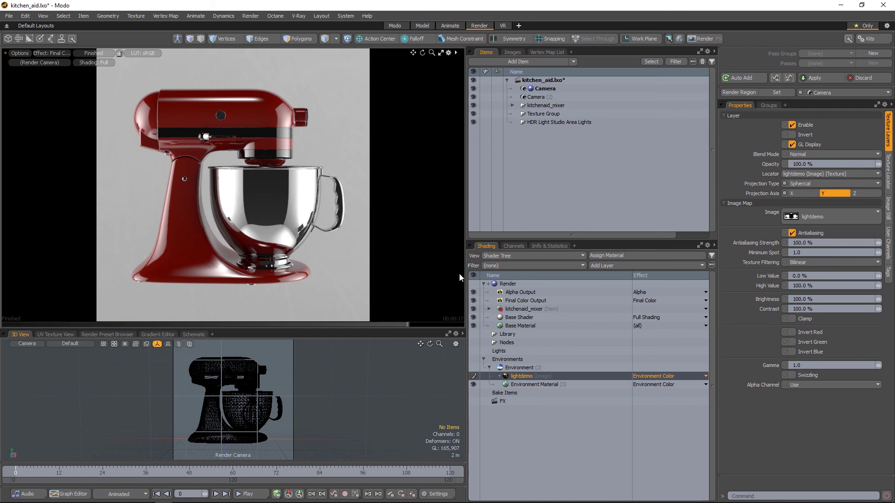
Restart the HDR Light Studio connection from the Environment item, then show the light list and start the Modo render view.
click(518, 368)
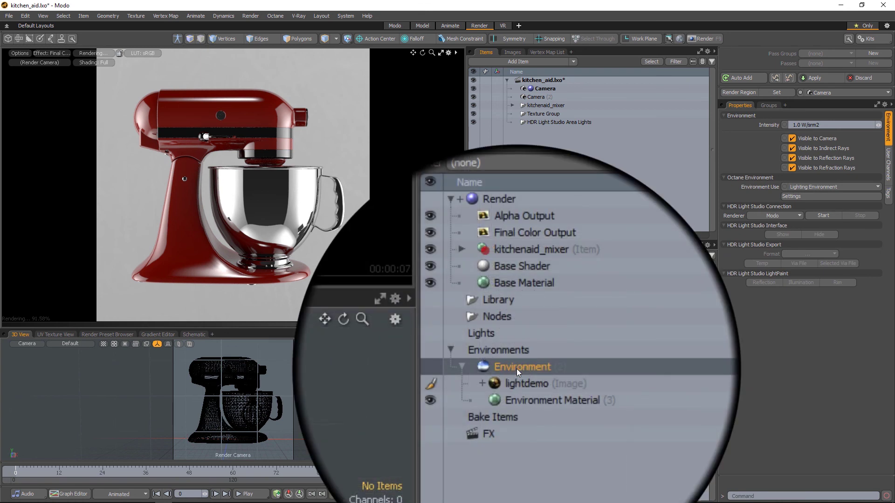
click(817, 216)
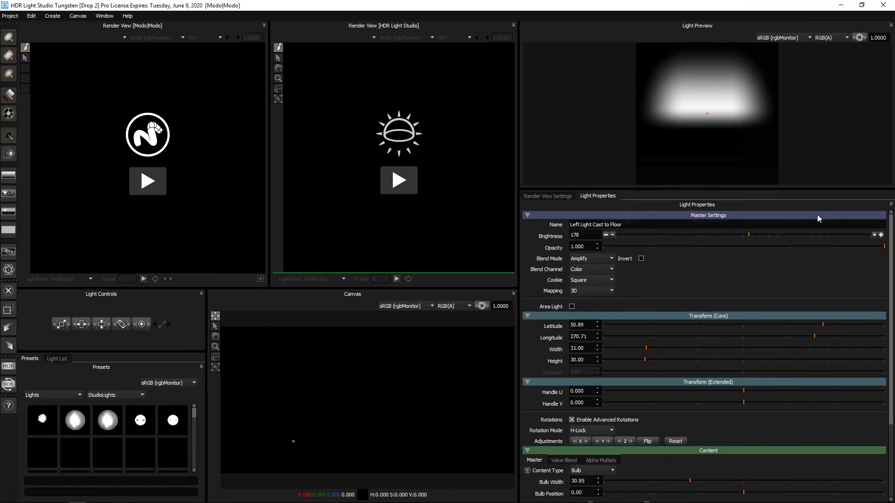
click(56, 359)
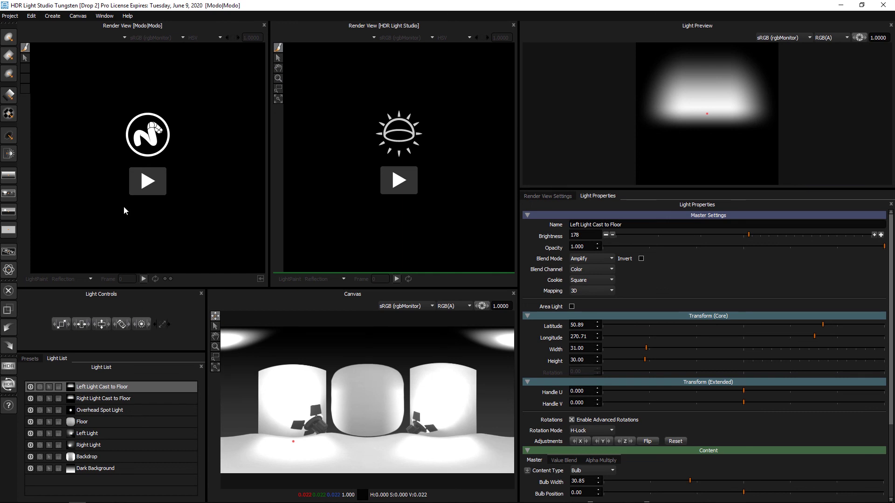
click(148, 183)
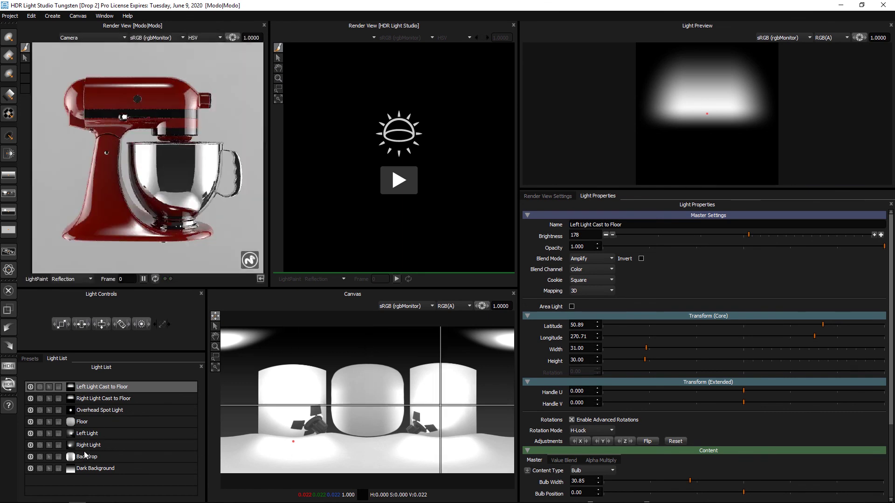
Change the Left Light's flat content color to a saturated blue-violet.
click(86, 434)
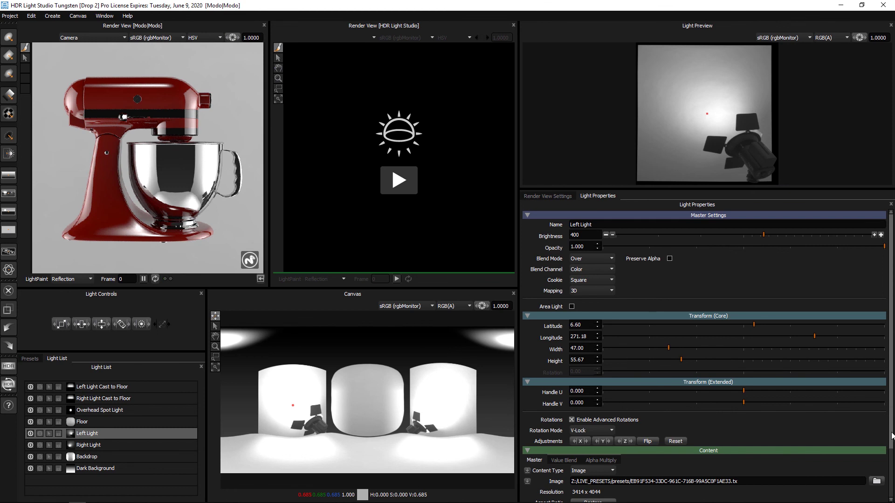
scroll(893, 436, down, 3)
click(576, 492)
click(215, 368)
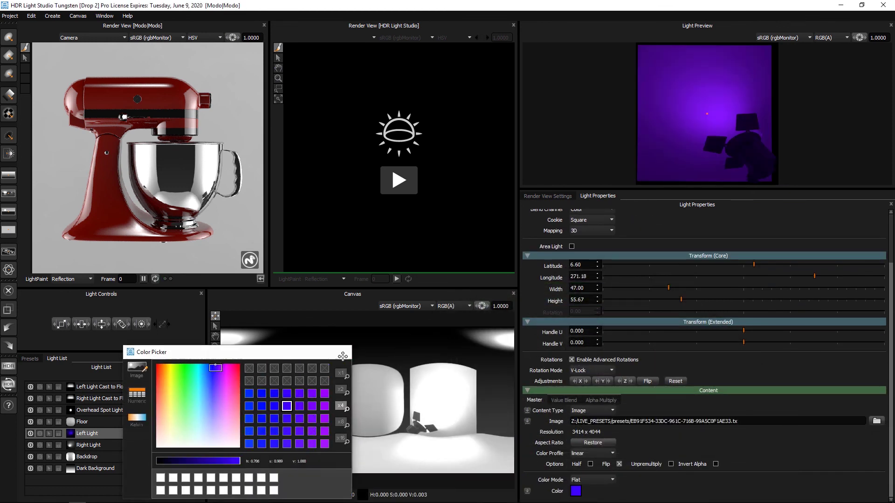
click(344, 354)
Change the Right Light's flat content color to bright green.
click(85, 446)
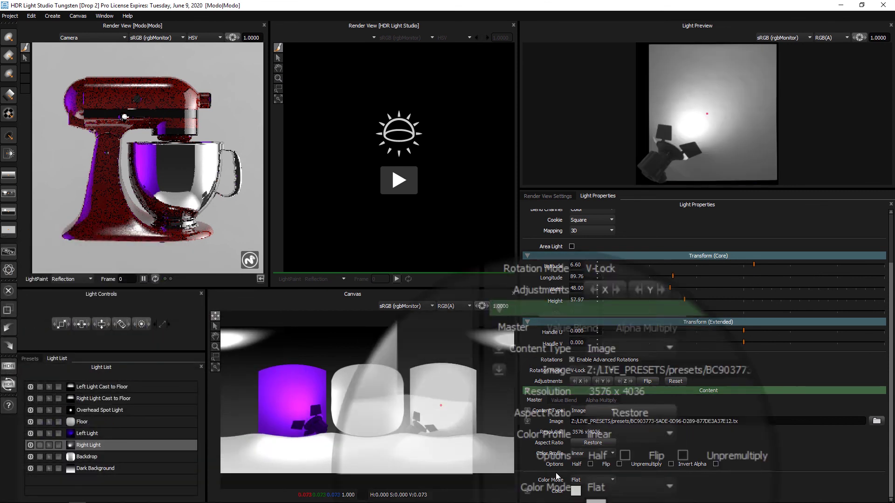
click(576, 491)
click(197, 356)
click(186, 356)
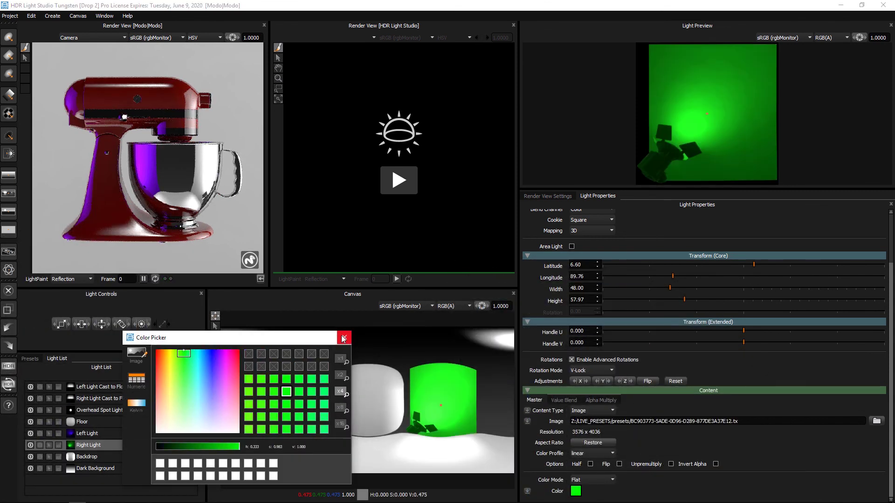
click(345, 337)
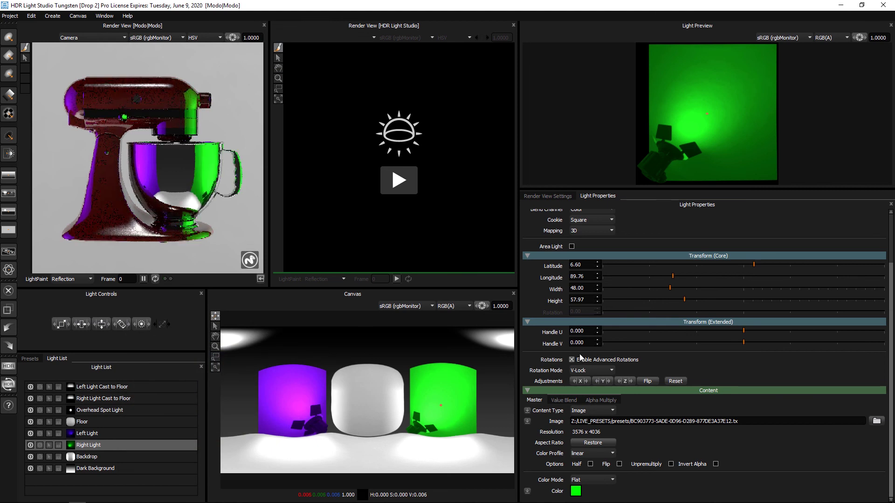
Set the production render's output to an EXR file named newlights on the Desktop and render the map.
click(9, 366)
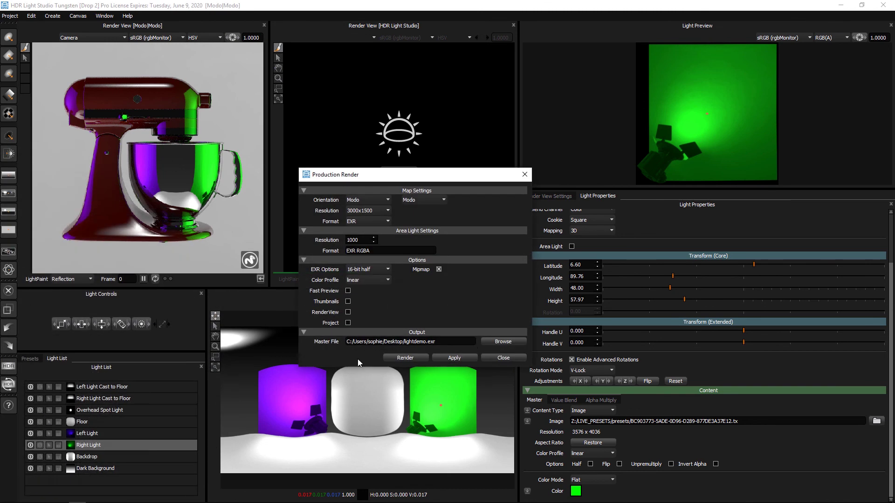
click(489, 343)
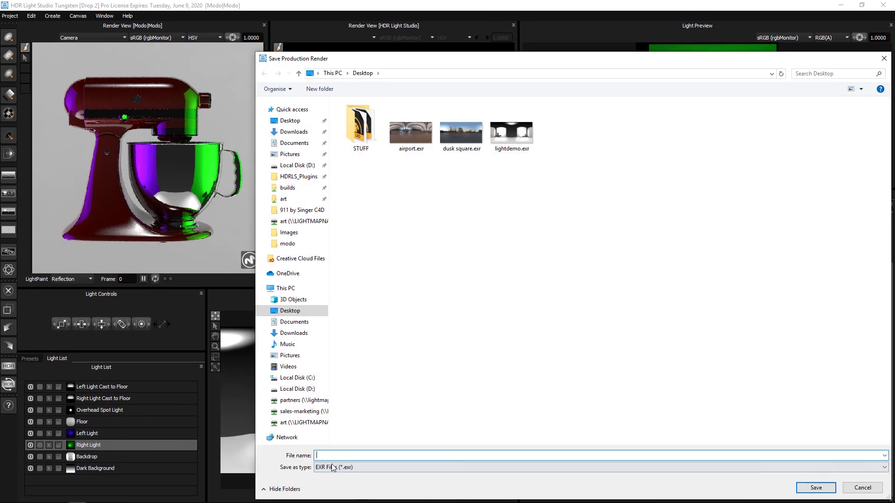
text(newlights)
key(Return)
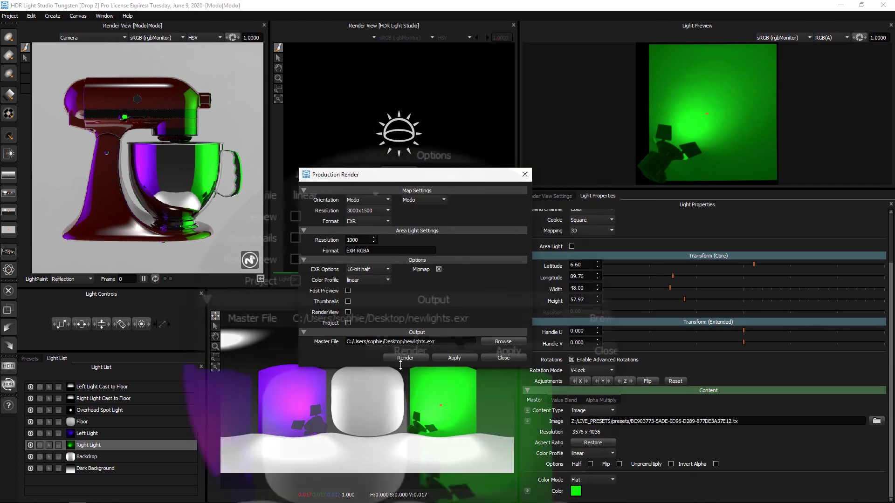
click(406, 358)
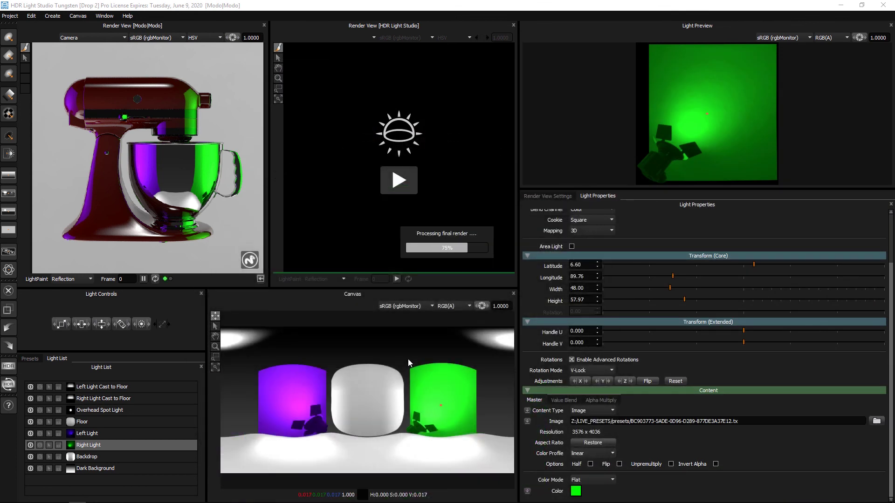
Switch to Modo, stop the HDR Light Studio connection, and select the newlights environment image to check its texture layer.
click(842, 6)
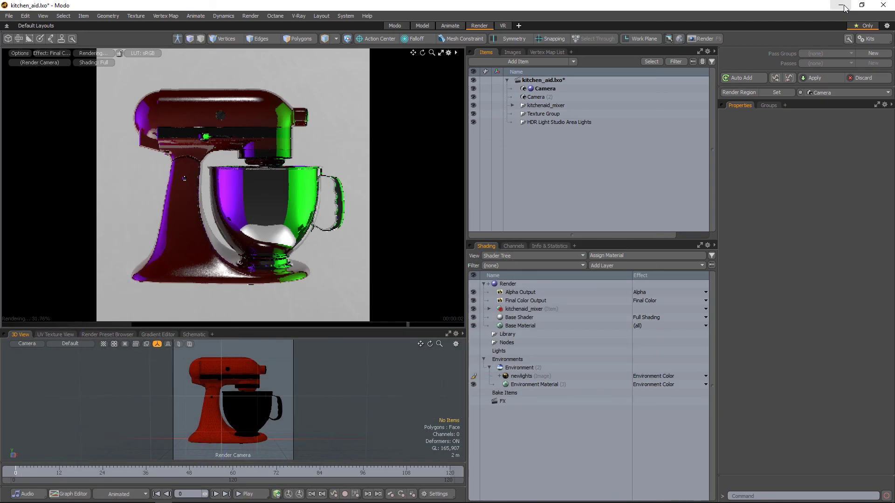
click(515, 365)
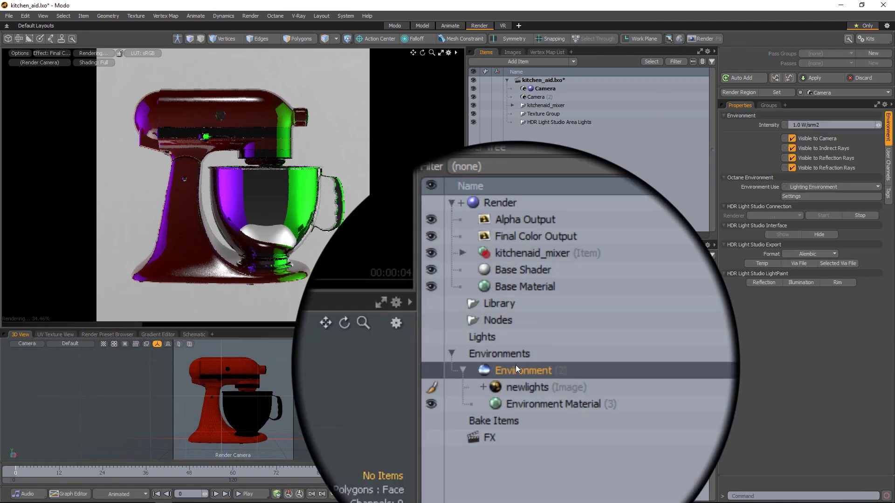
click(860, 216)
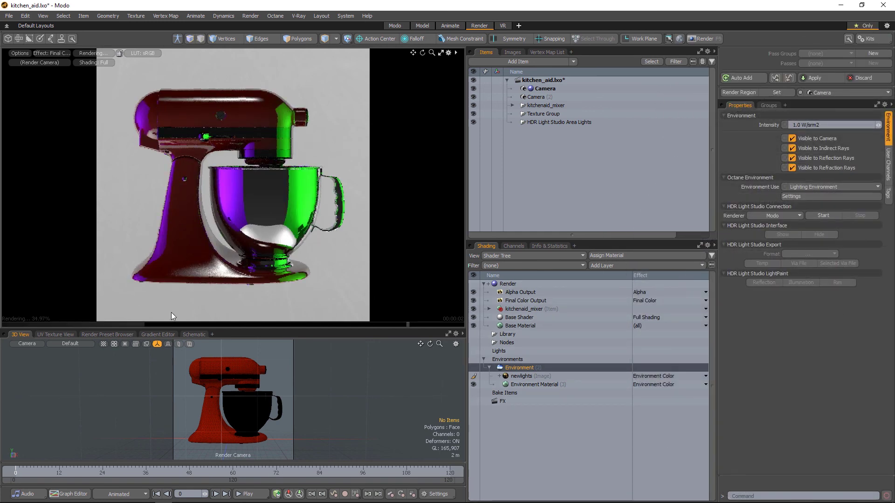
click(525, 378)
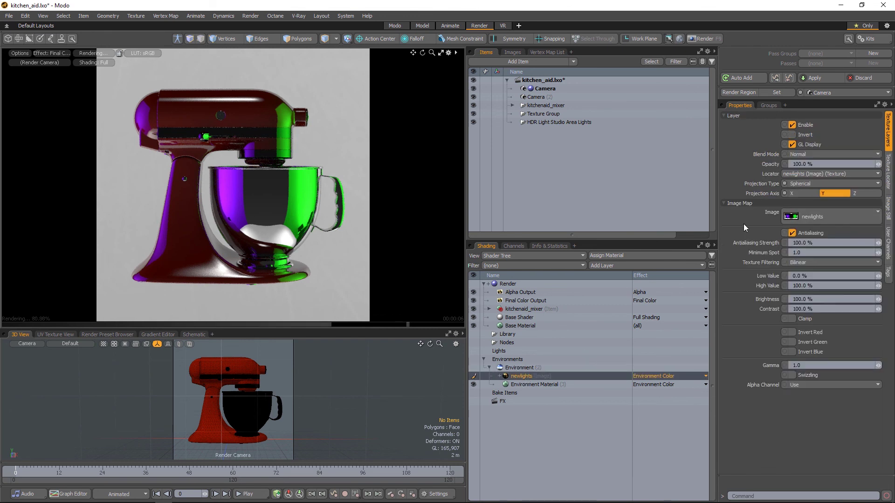